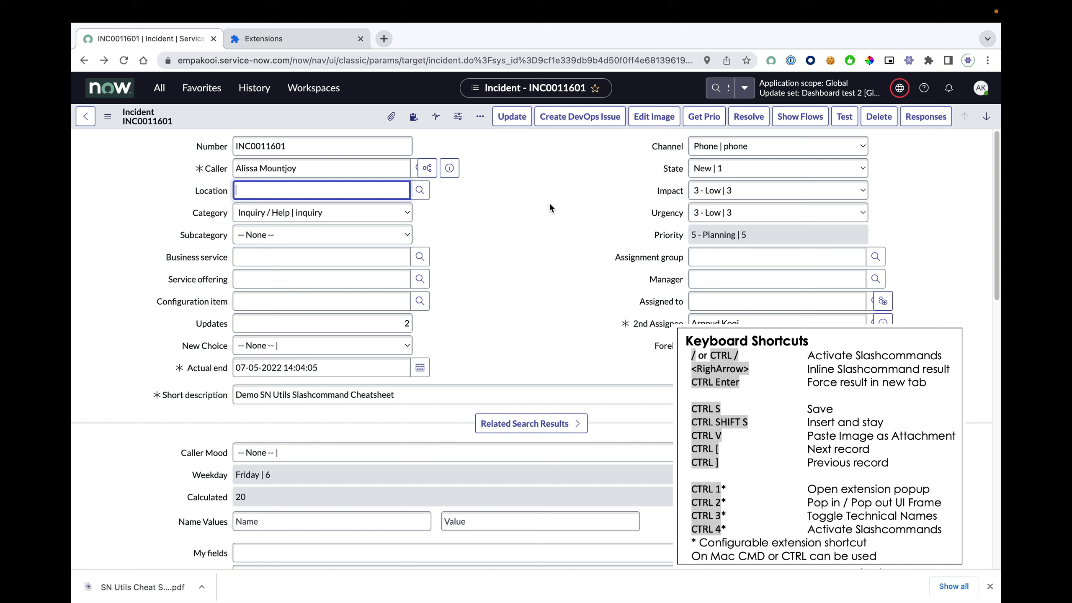
Bring up the slashcommands on the incident form and preview the business rules inline with /br.
text(/)
key(BackSpace)
key(ctrl+slash)
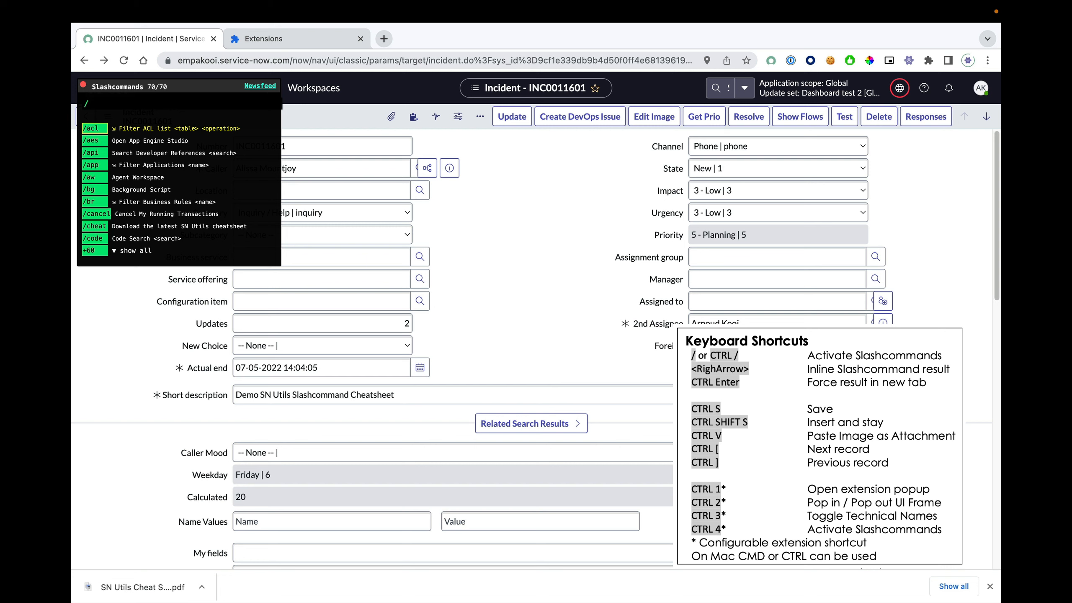
text(br)
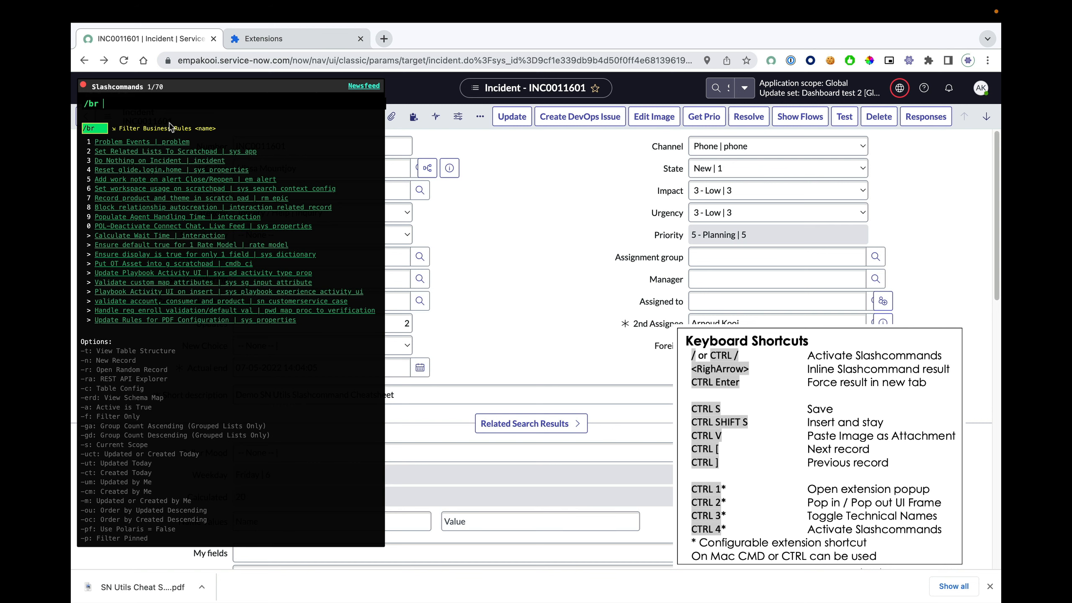
key(BackSpace)
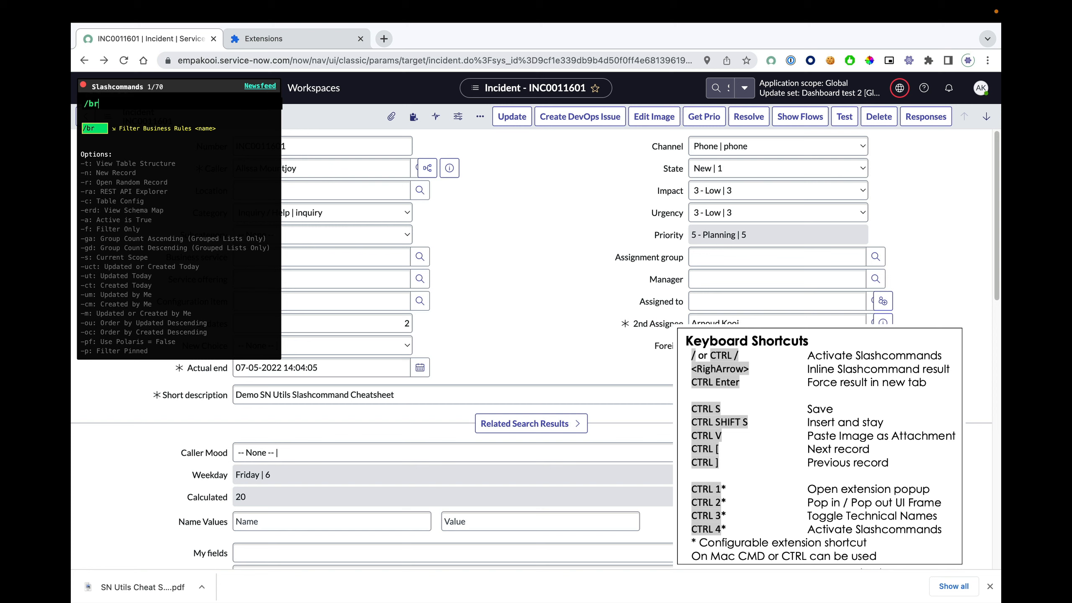
Run /br to view the Business Rules list in a new tab, and return to the incident by closing it.
key(Return)
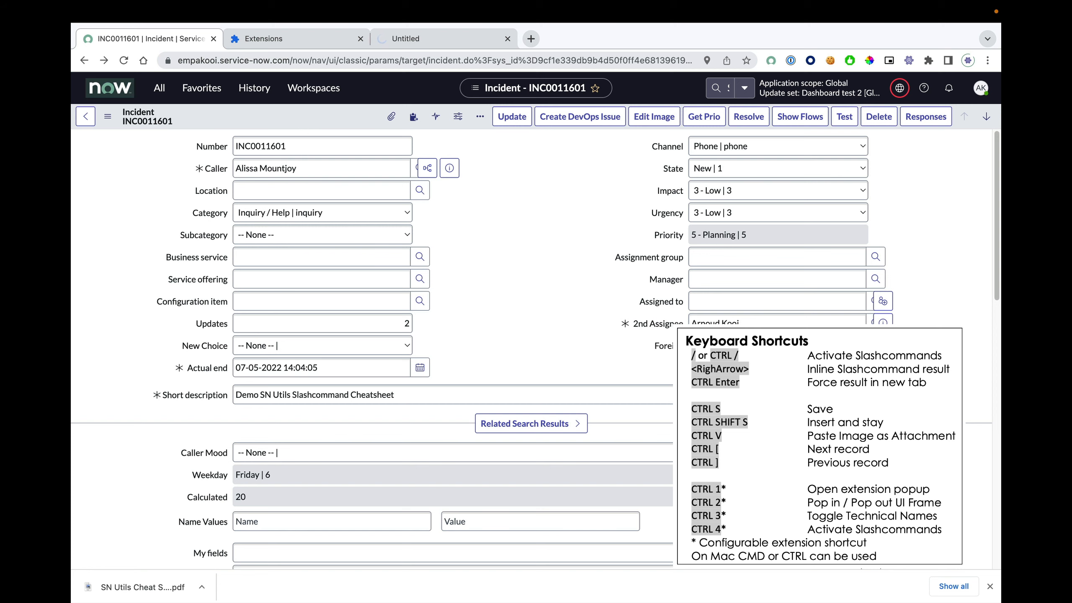
click(434, 38)
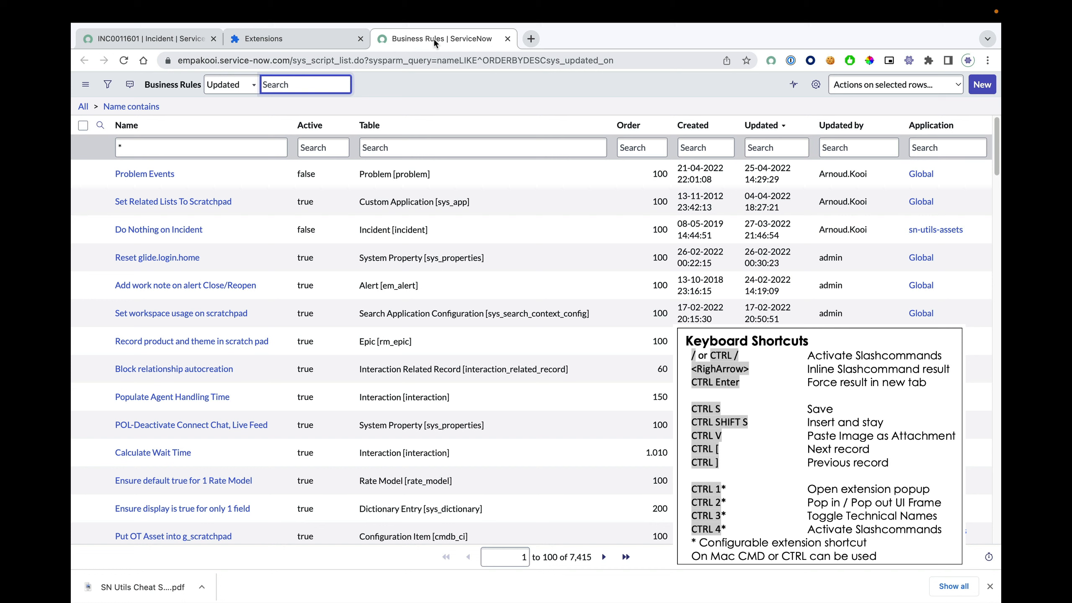
click(506, 39)
click(173, 39)
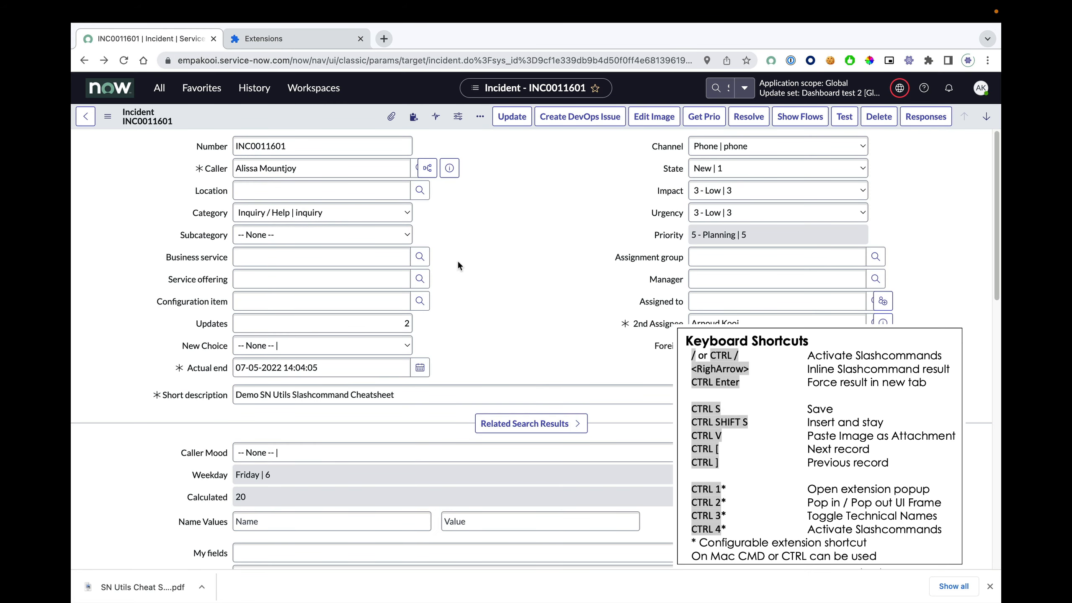
Save the incident without leaving the form, and pop the form out of the UI frame and back in.
click(427, 387)
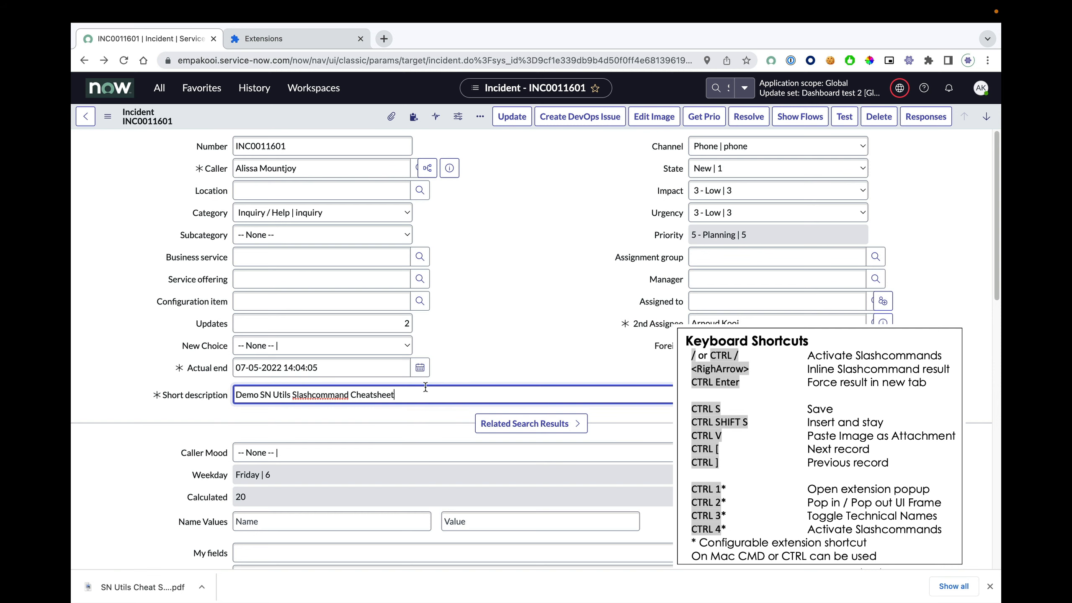
key(ctrl+s)
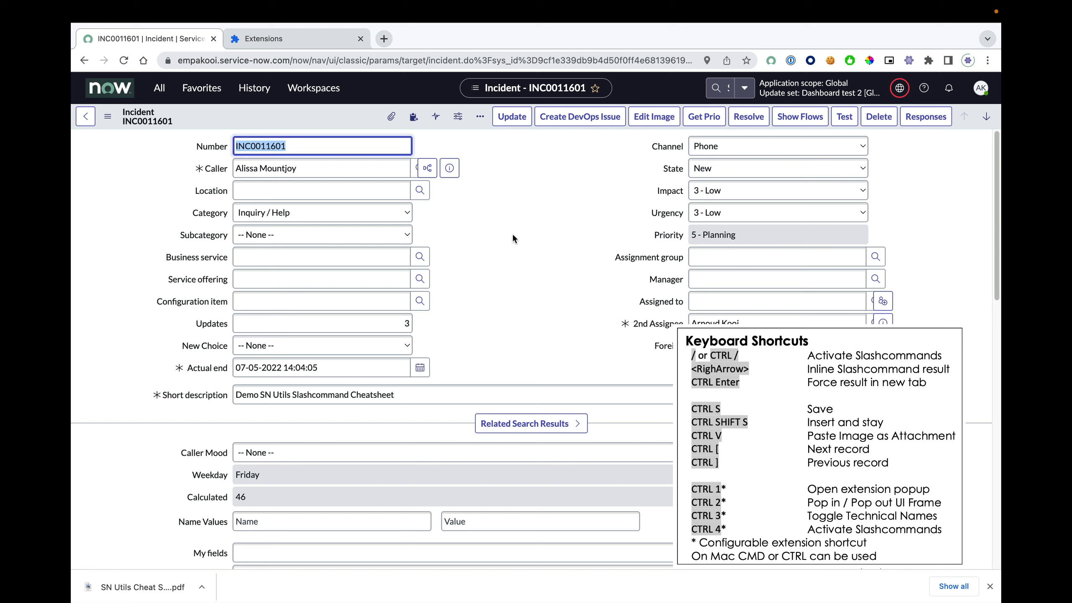
key(ctrl+2)
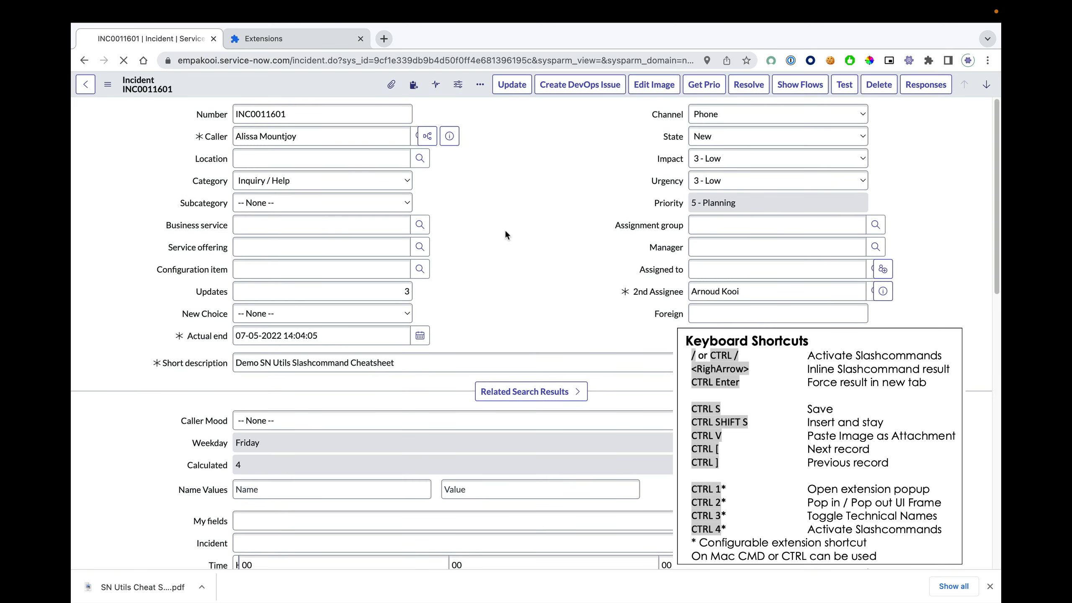
key(ctrl+2)
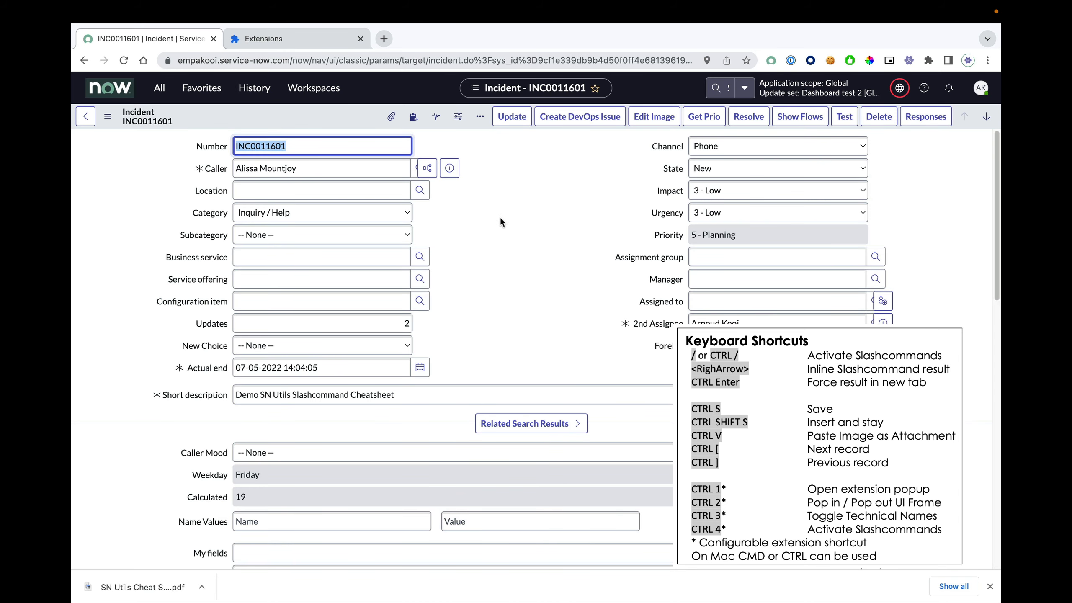
Review the SN Utils keyboard shortcuts on the browser's Extensions page and close that page.
click(323, 42)
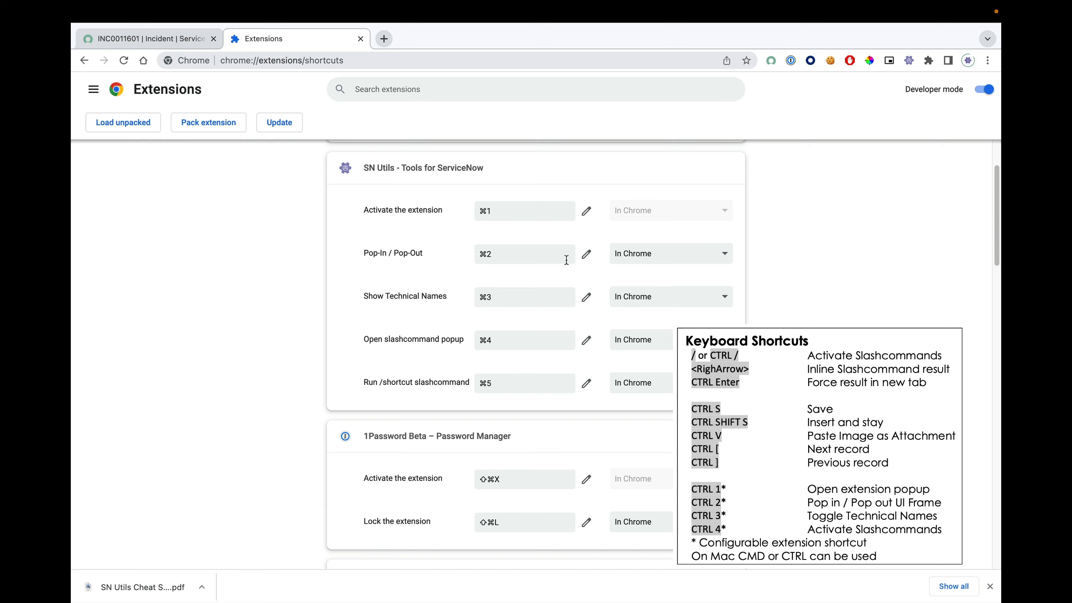
click(360, 38)
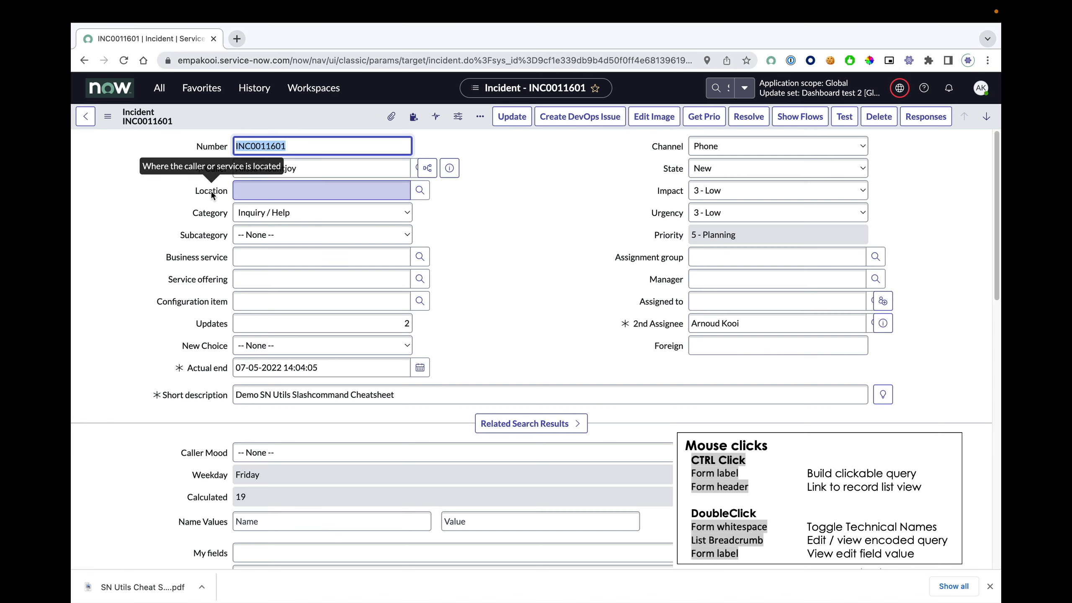
Build an incident list filter from the form's Category and Urgency values, view the filtered list in a new tab, and hide the filter.
ctrl+click(208, 213)
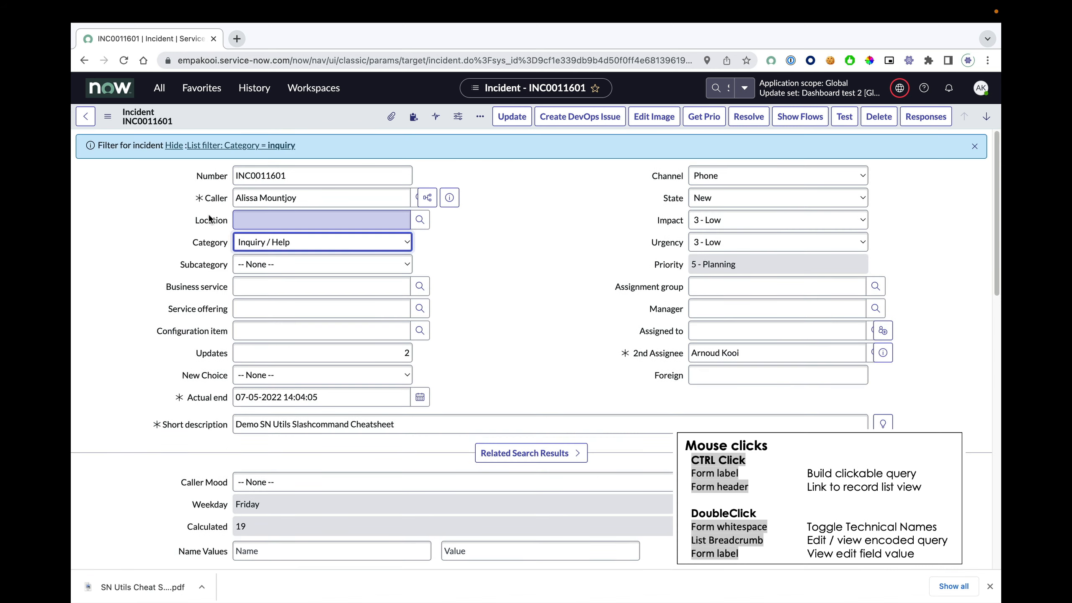
ctrl+click(654, 244)
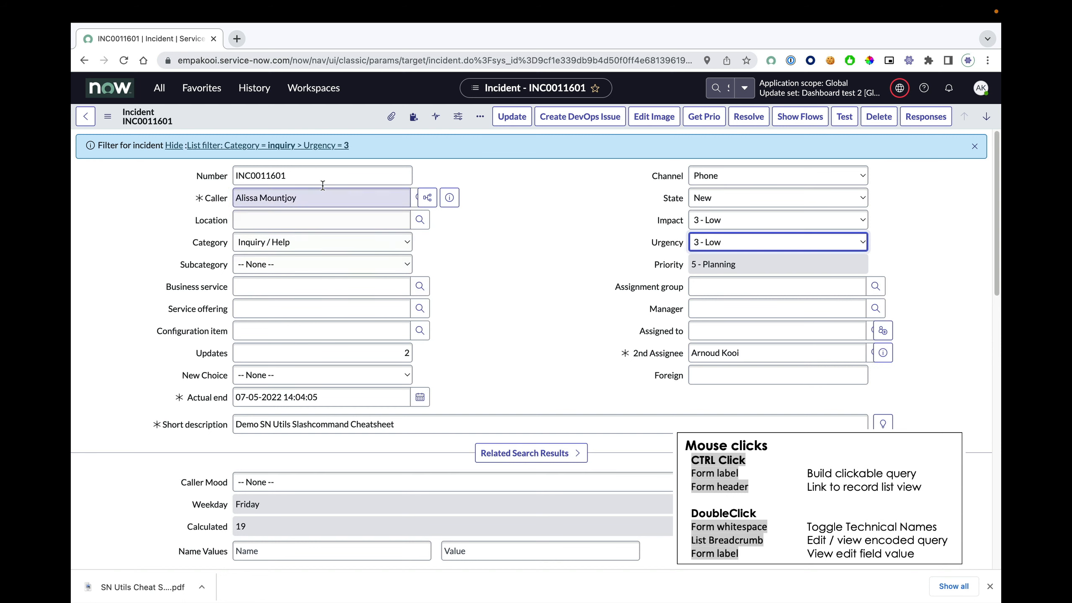
ctrl+click(311, 146)
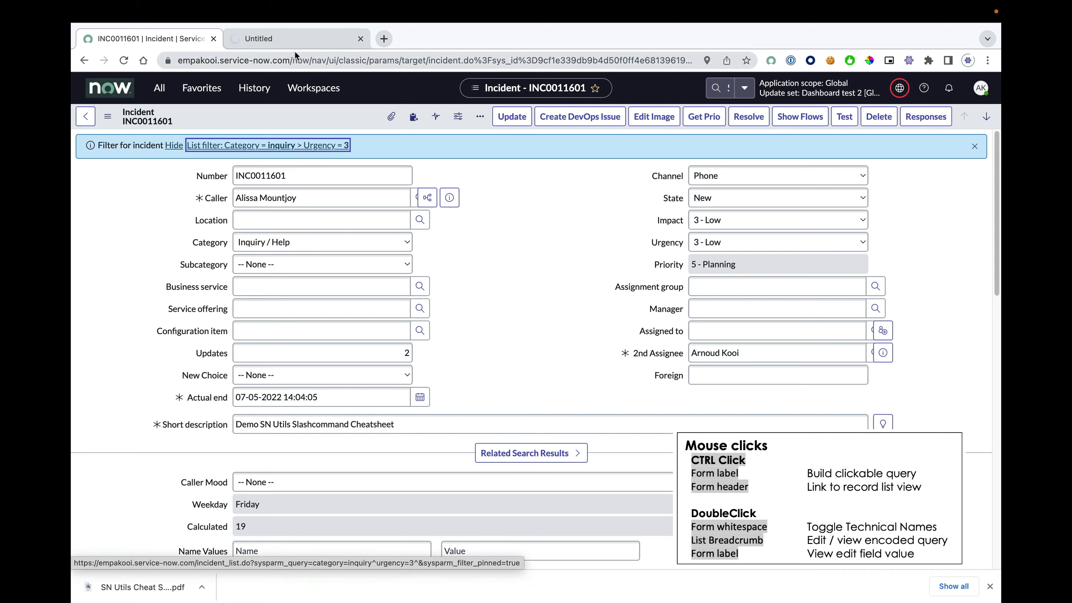
click(296, 37)
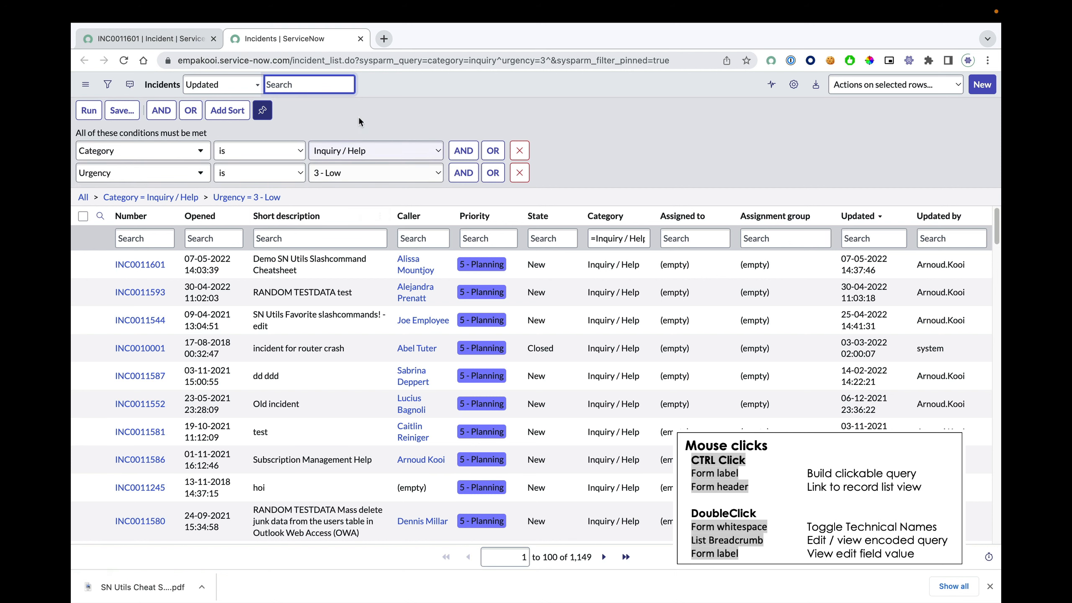
click(362, 38)
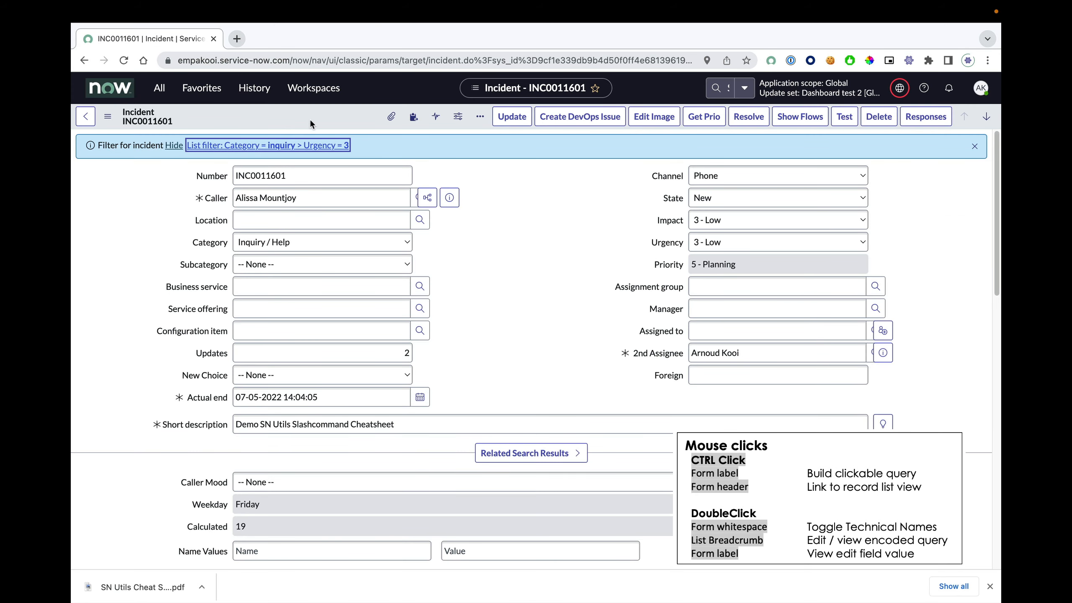
click(174, 145)
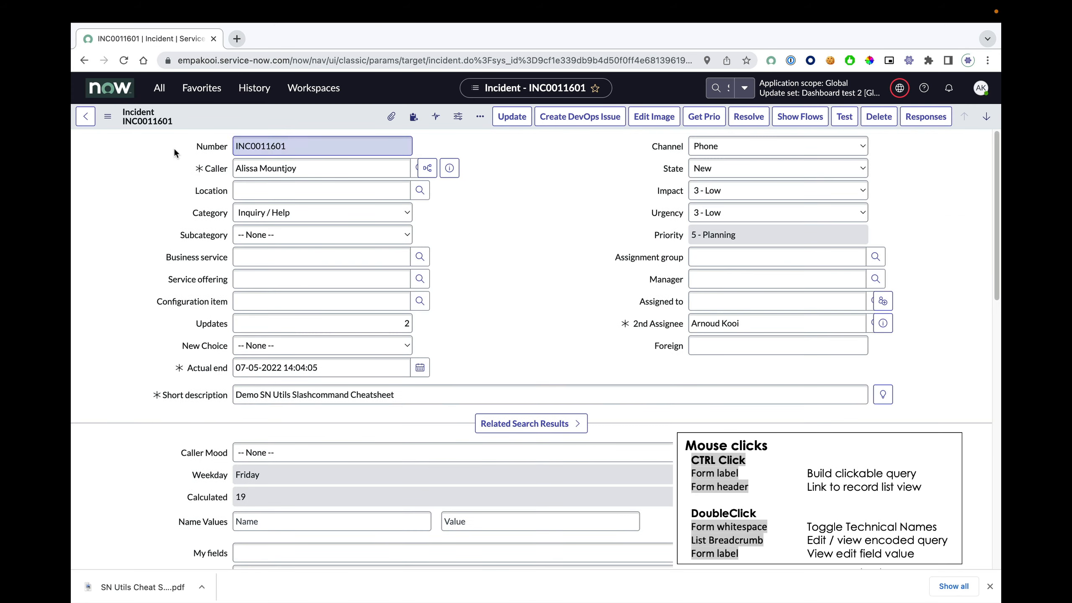
Build and hide a Sys ID list filter for this incident, and toggle the form's technical names on and off.
ctrl+click(258, 114)
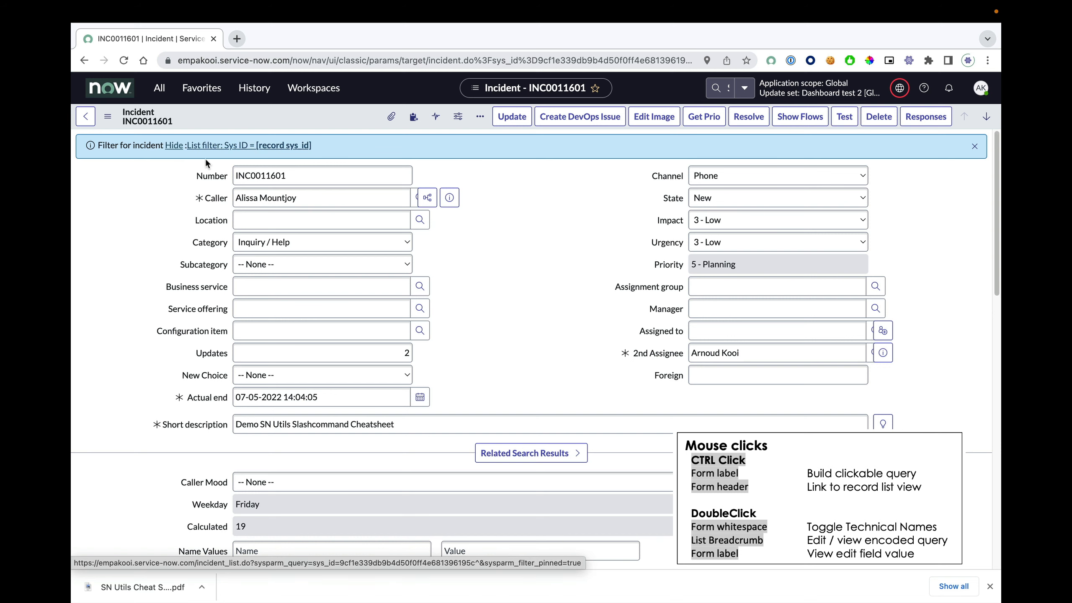
click(169, 145)
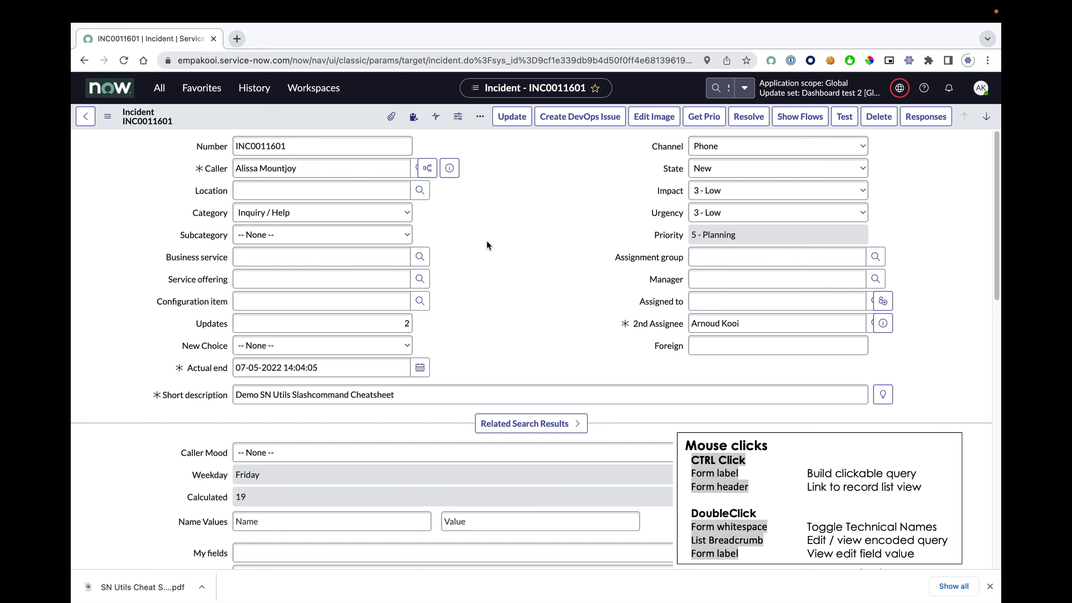
double_click(501, 222)
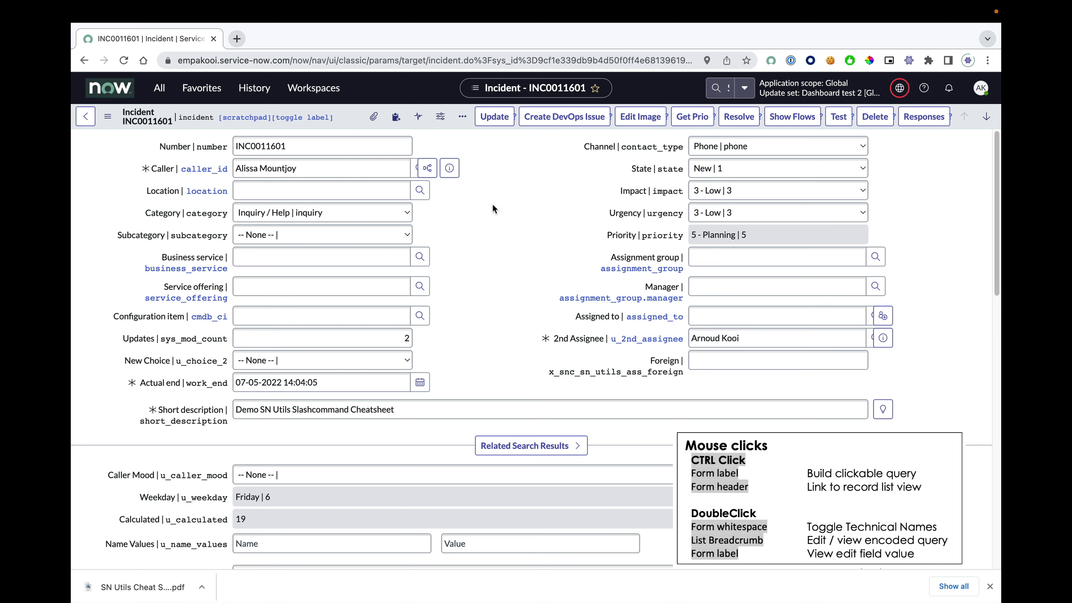
double_click(497, 205)
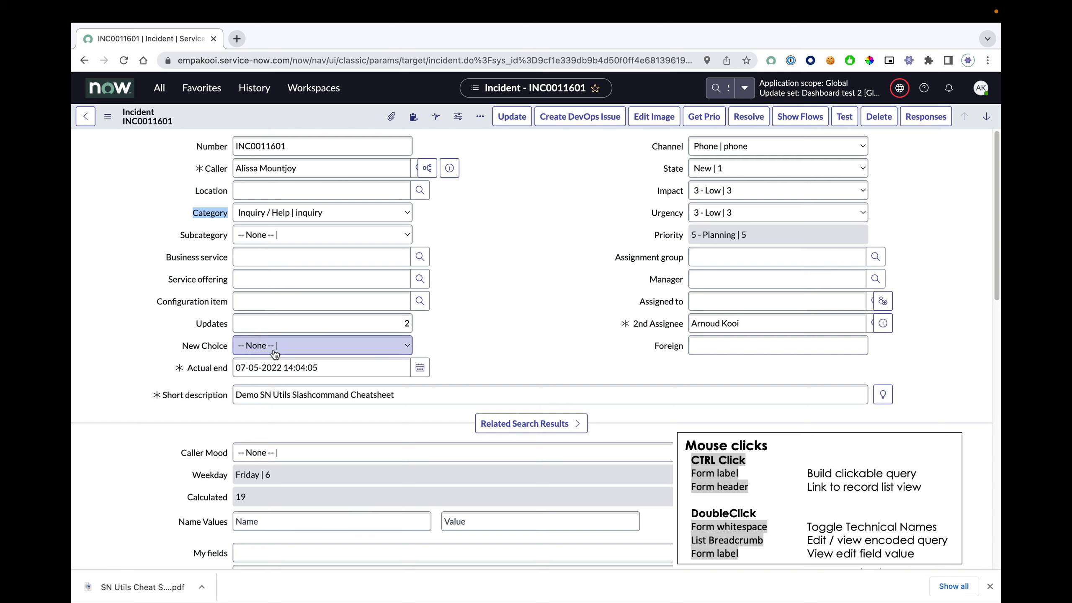
View the stored field values of Category and Caller, closing each value dialog without changes.
double_click(210, 214)
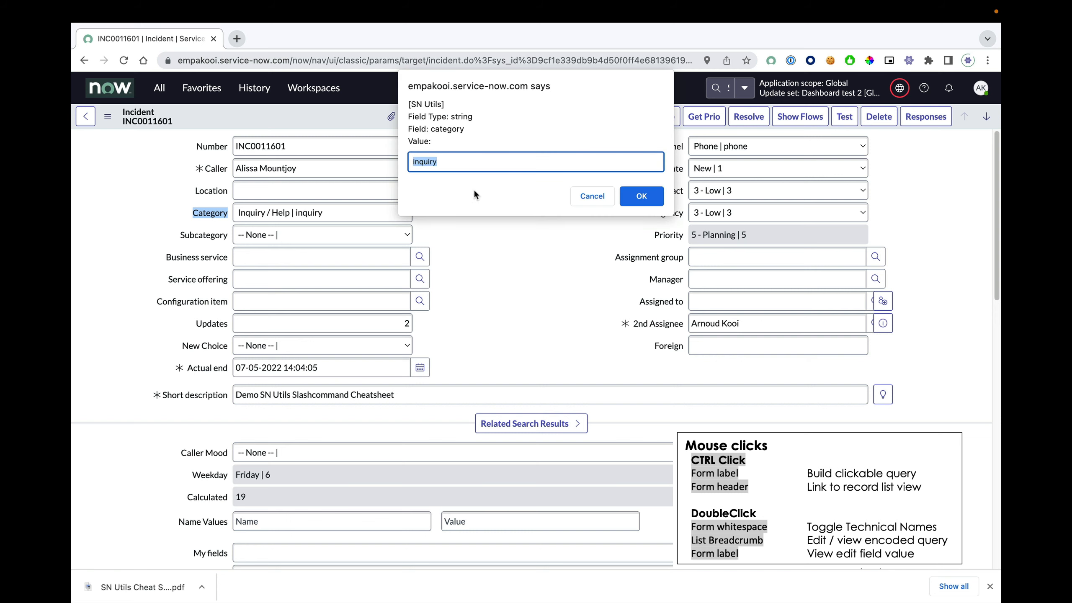
click(592, 197)
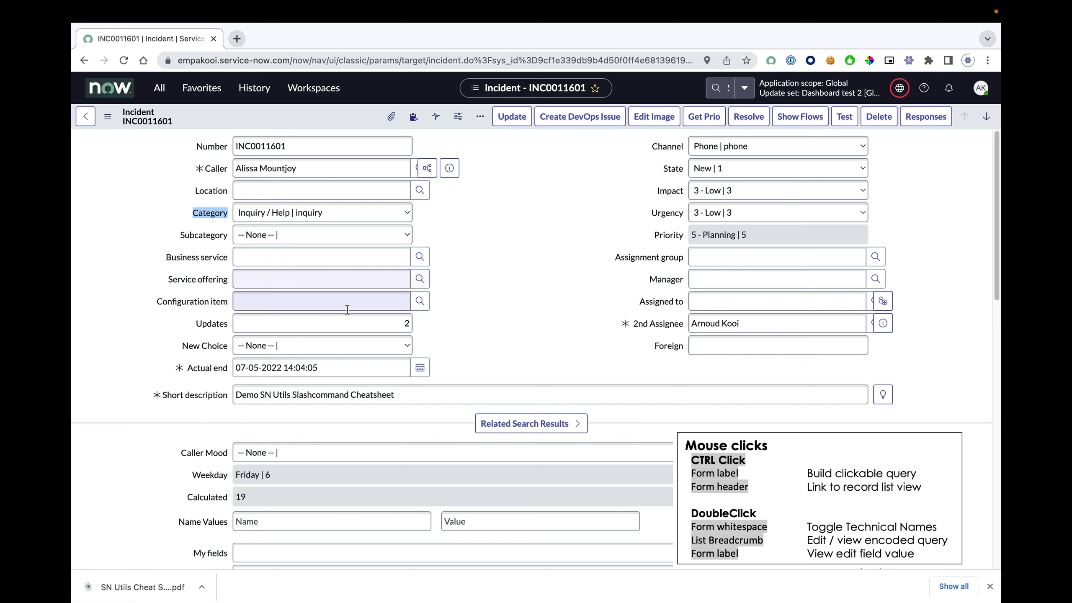
double_click(216, 169)
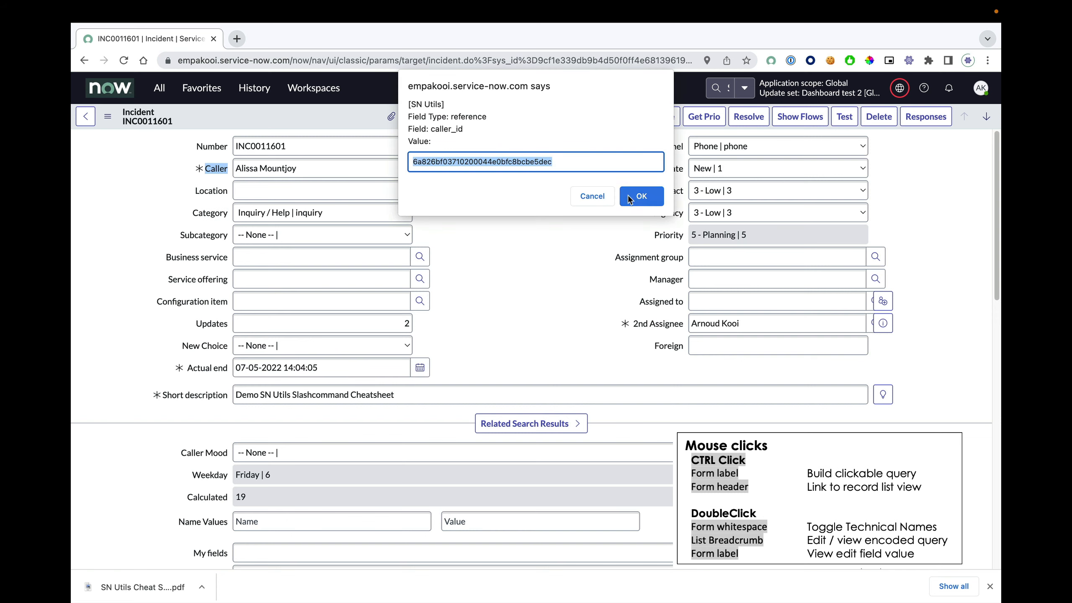
click(637, 196)
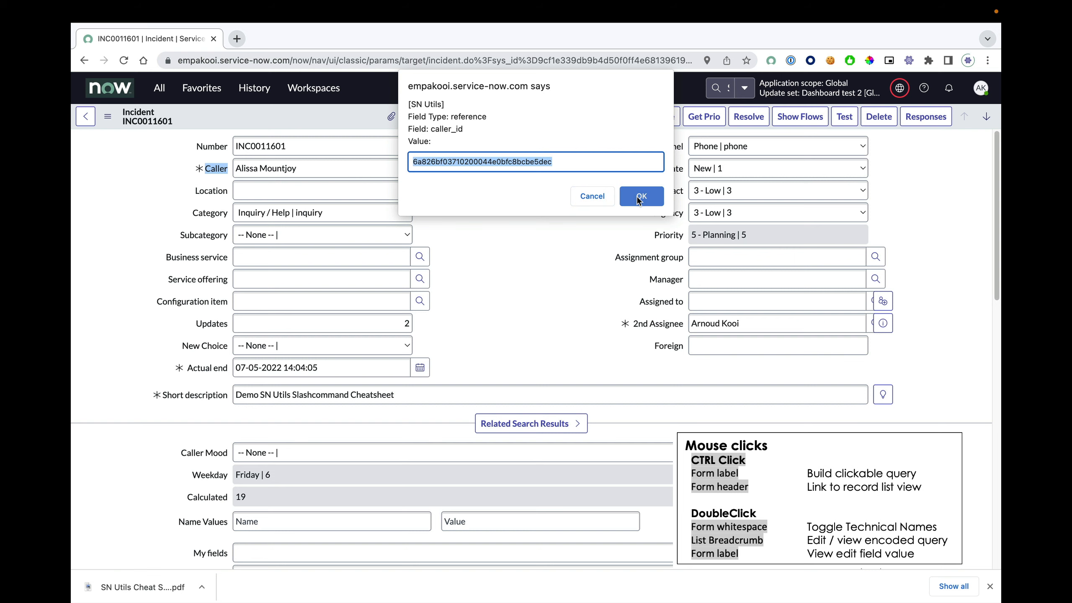
click(581, 196)
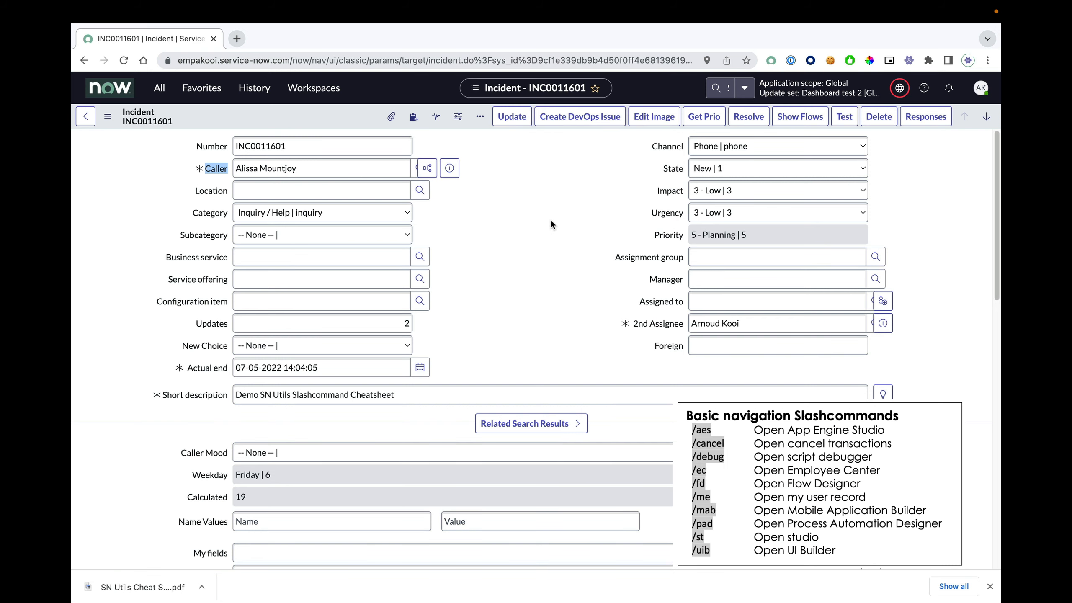
Open ServiceNow Studio with the /st slashcommand and close it to return to the incident.
click(527, 243)
text(/)
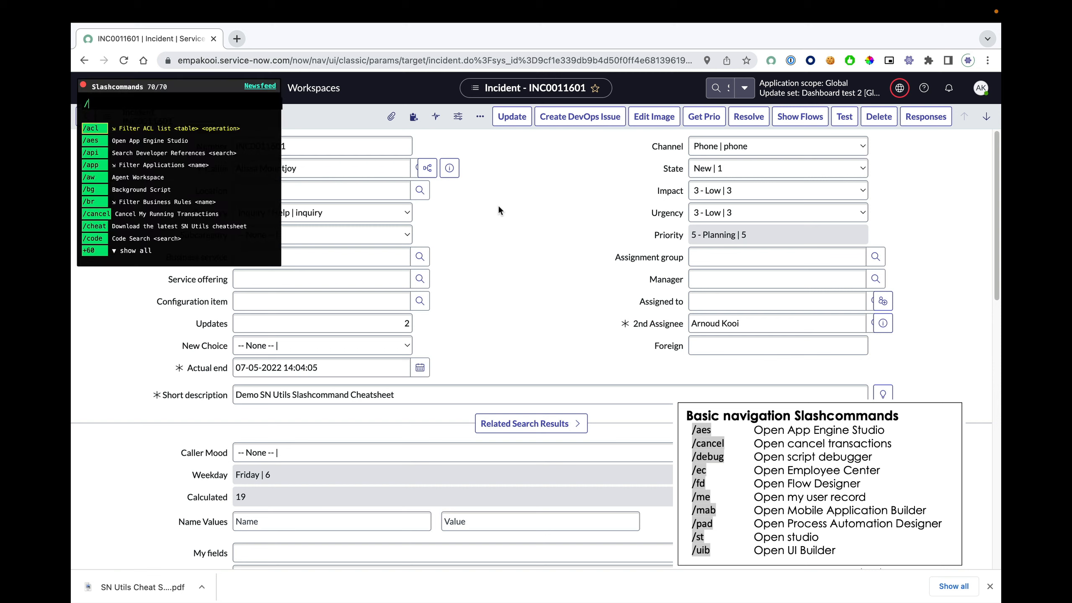
text(st)
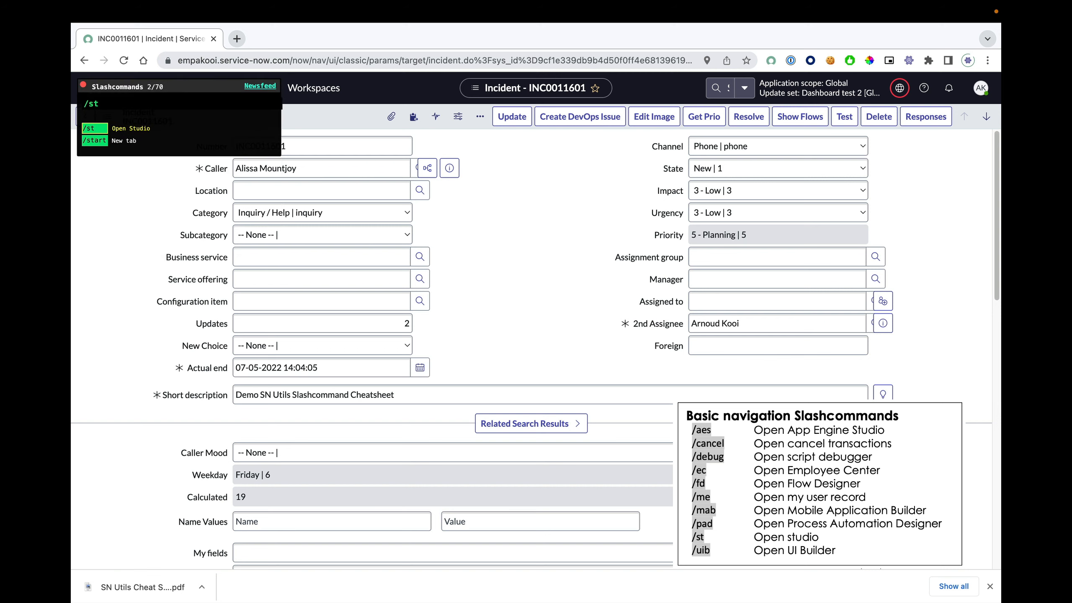
key(Return)
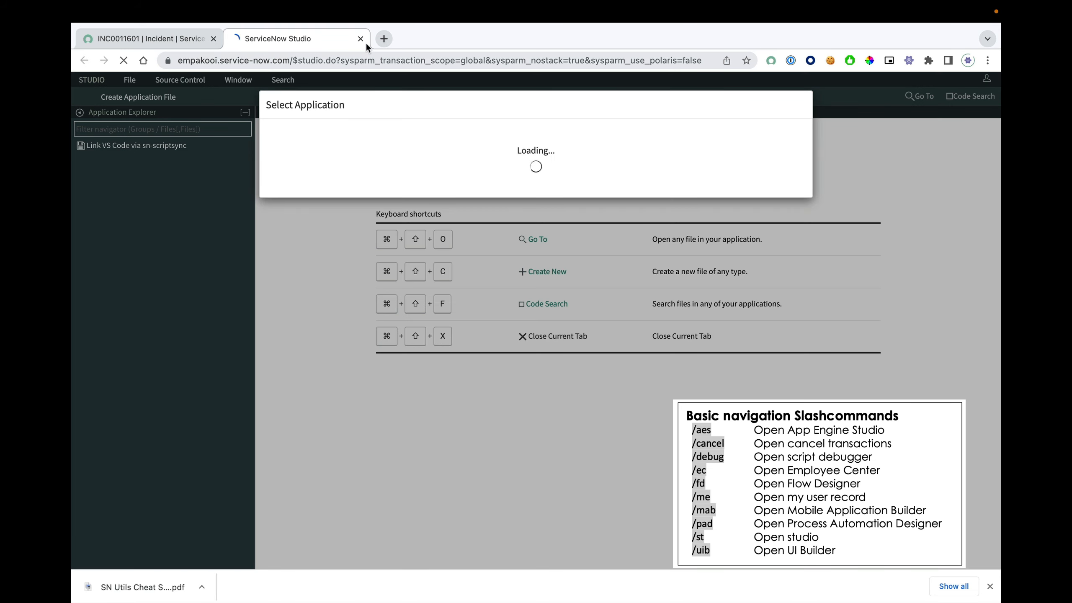
click(360, 39)
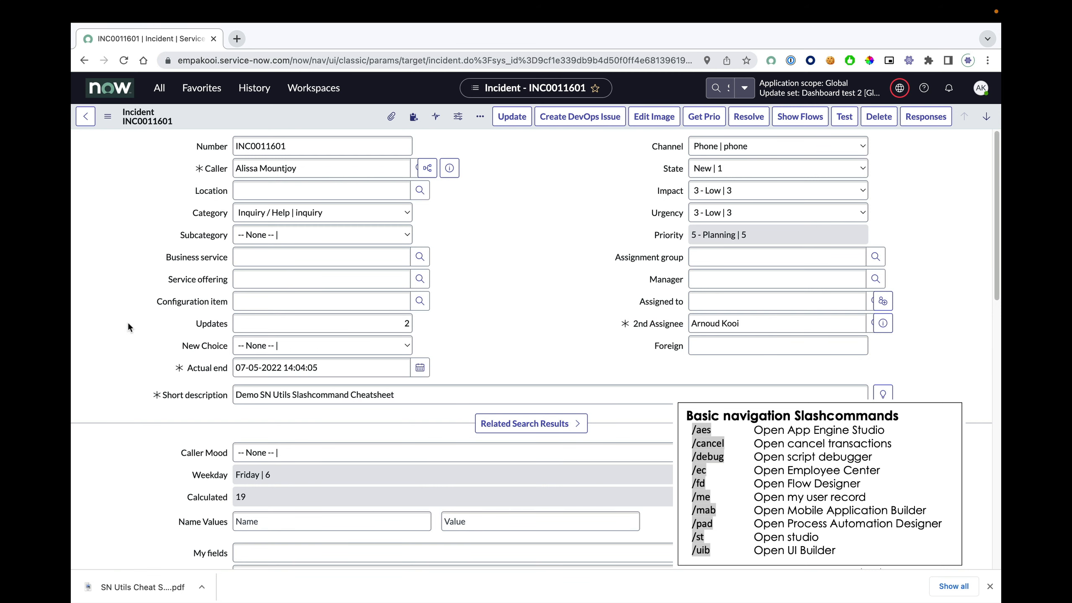
View the Slashcommands settings in the SN Utils extension popup and close the popup.
click(908, 61)
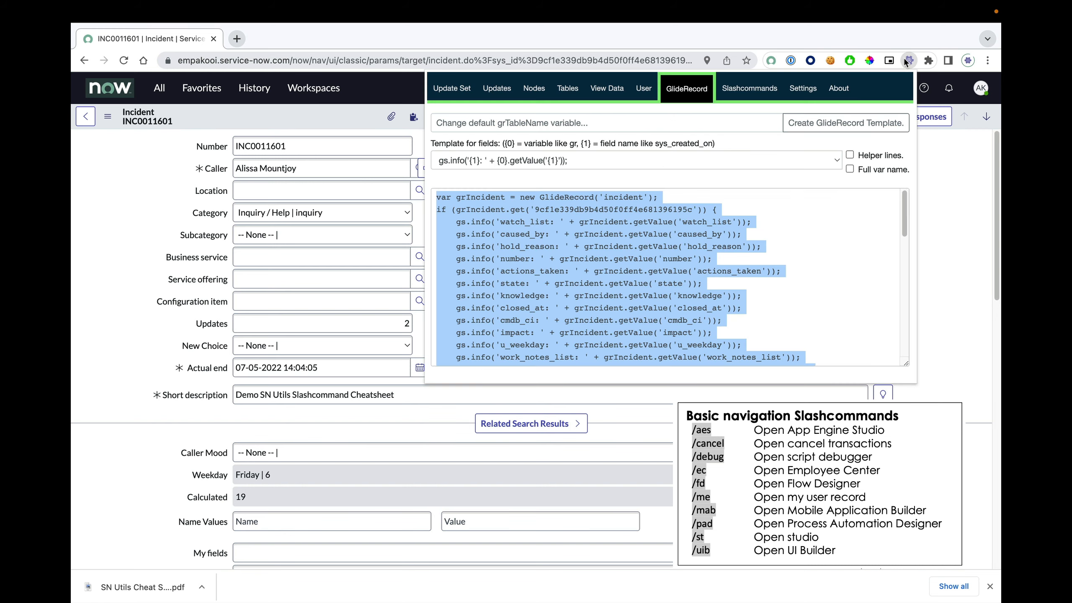
click(742, 95)
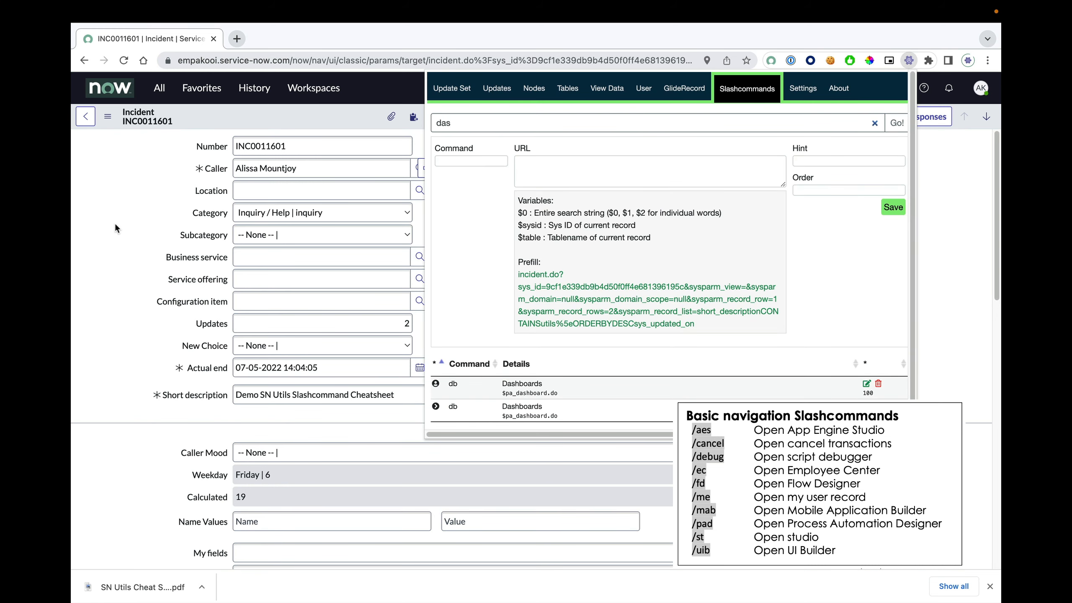
click(123, 198)
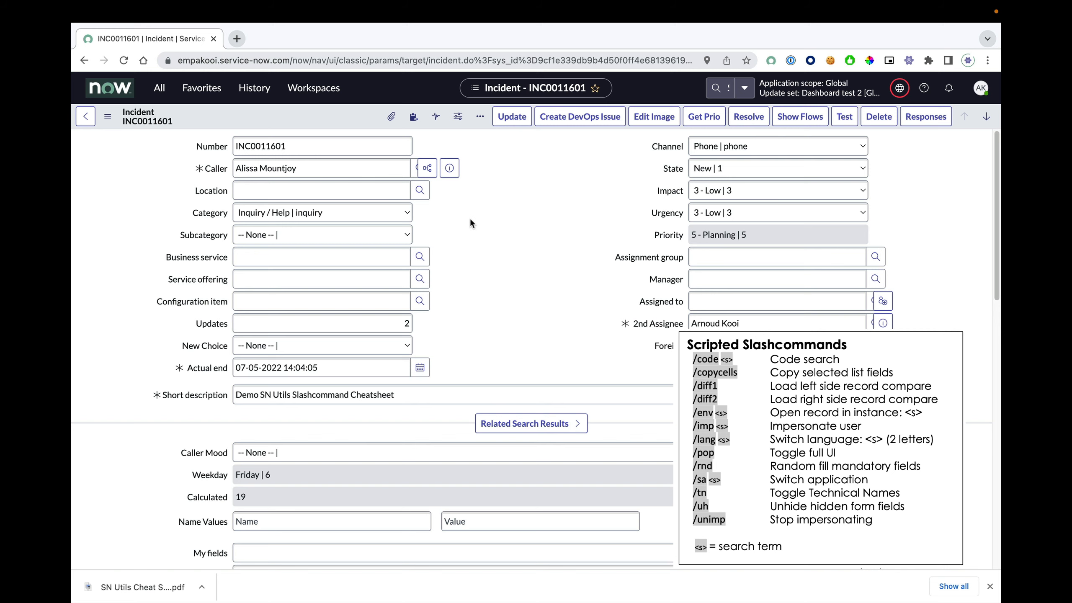
Run a code search for "fred" with the /code slashcommand and close the results to return to the incident.
text(/code )
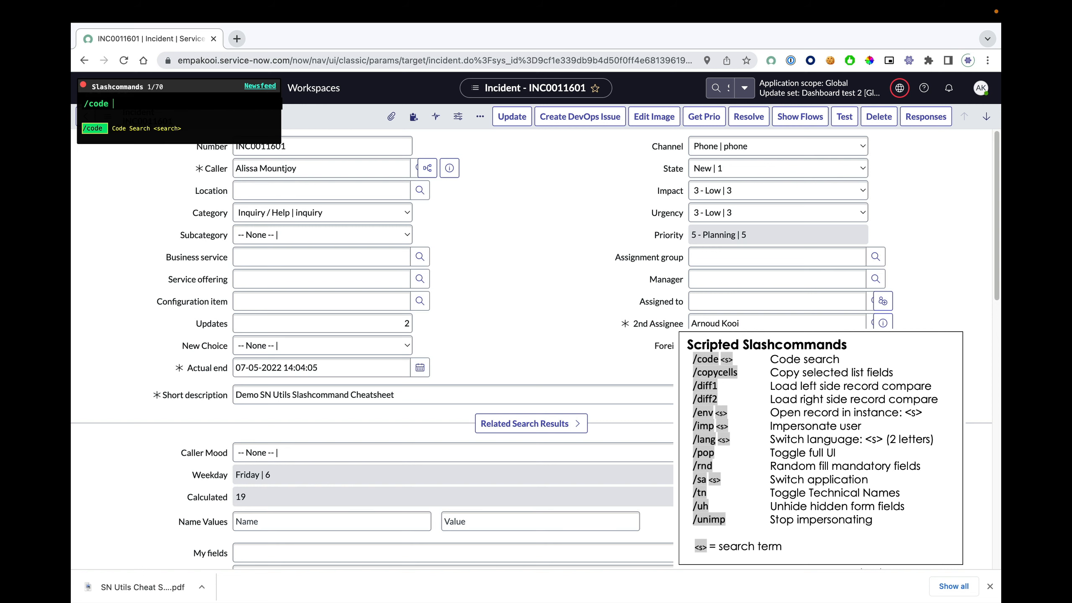
text(fred)
key(Return)
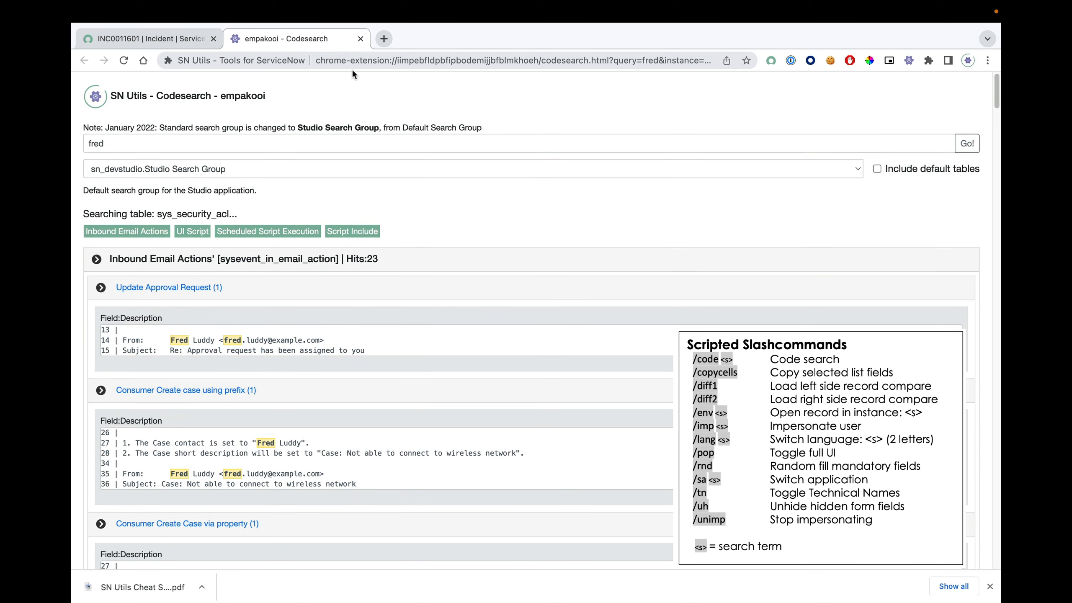
click(360, 39)
mouse_move(74, 4)
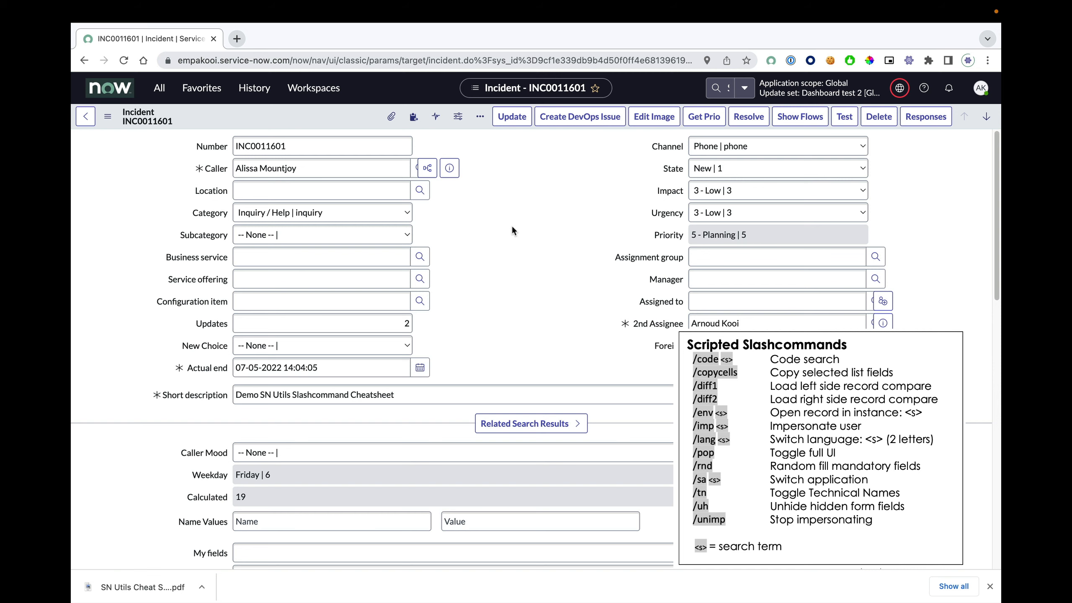
Search the switchable applications for "azure" with the /sa slashcommand and dismiss the prompt without switching.
text(/sa)
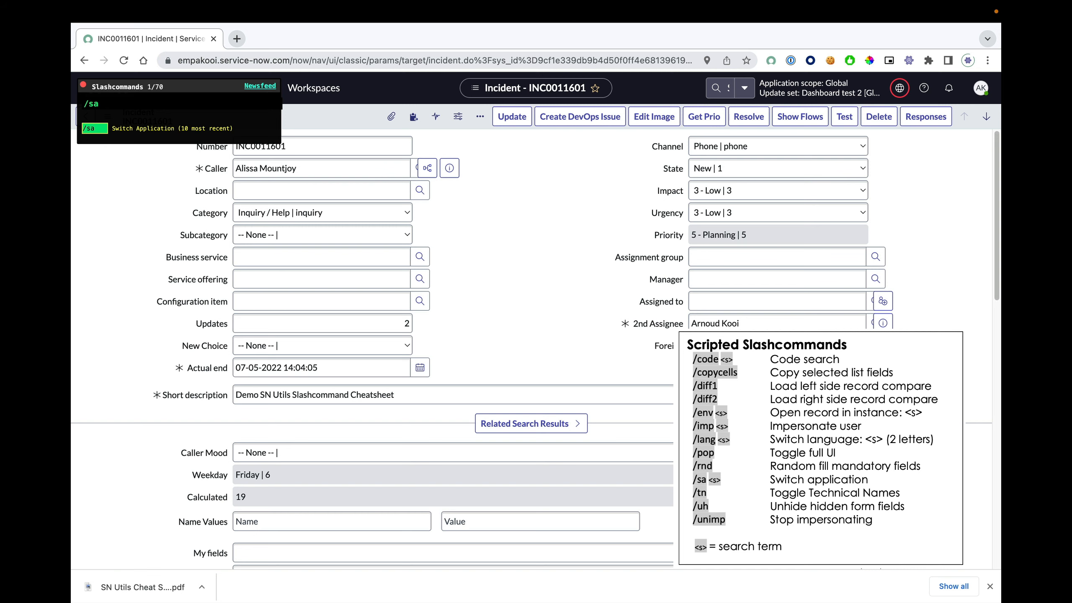
text(azurr)
key(BackSpace)
text(e)
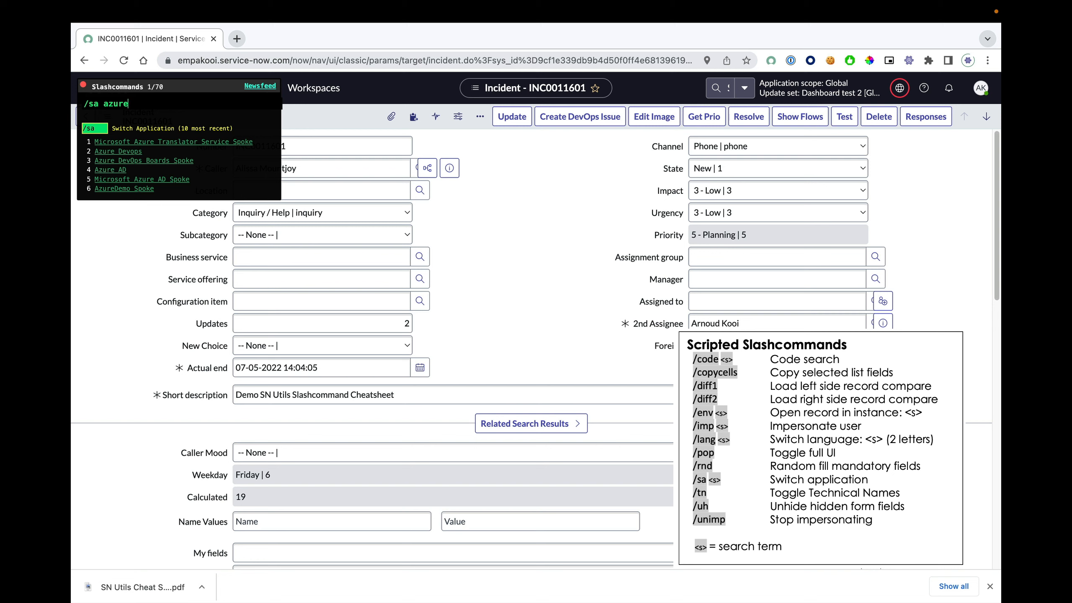
click(85, 85)
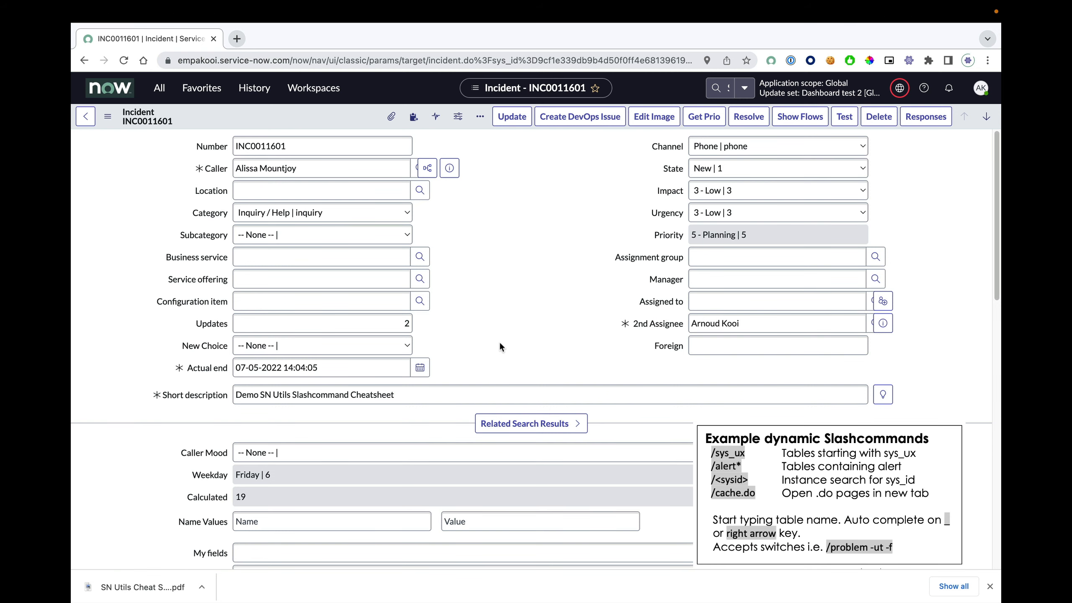
List the tables starting with sys_ux_ as slashcommands and select sys_ux_client_script to view its switch options.
key(slash)
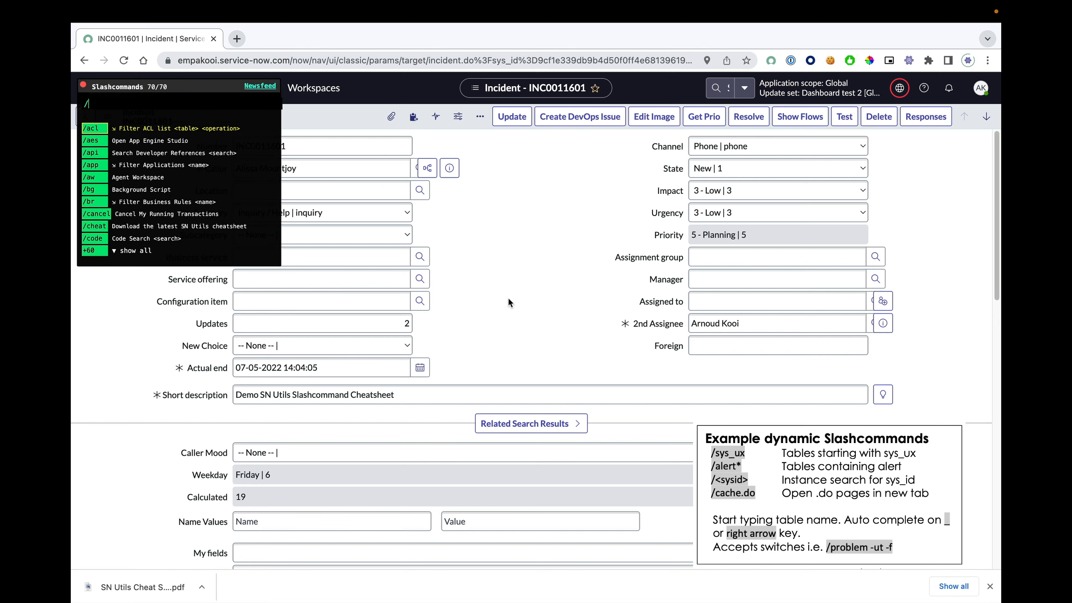
text(sy)
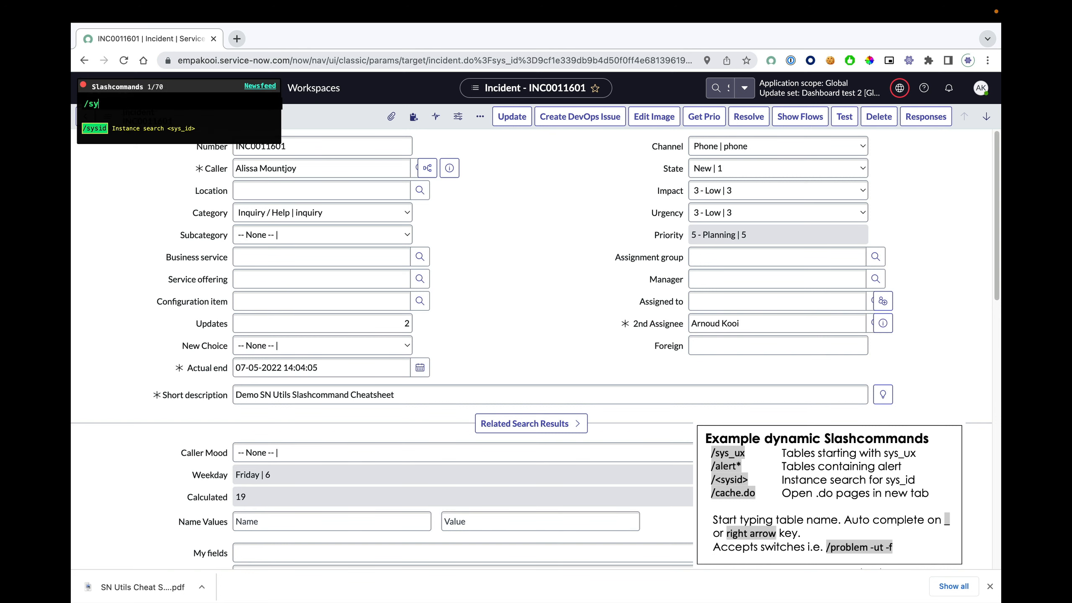
text(s_ux)
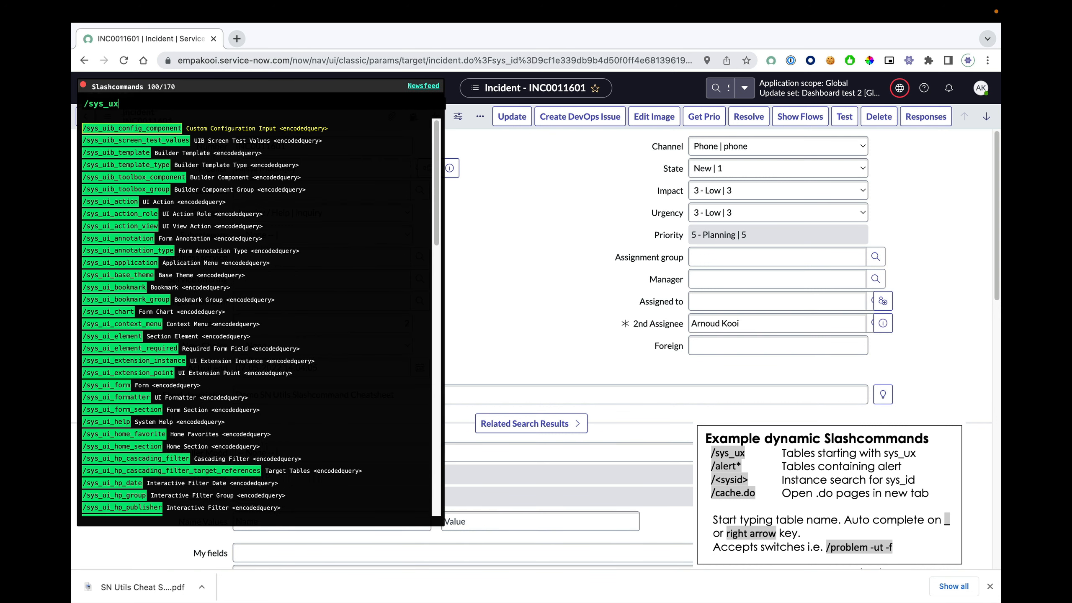
text(_)
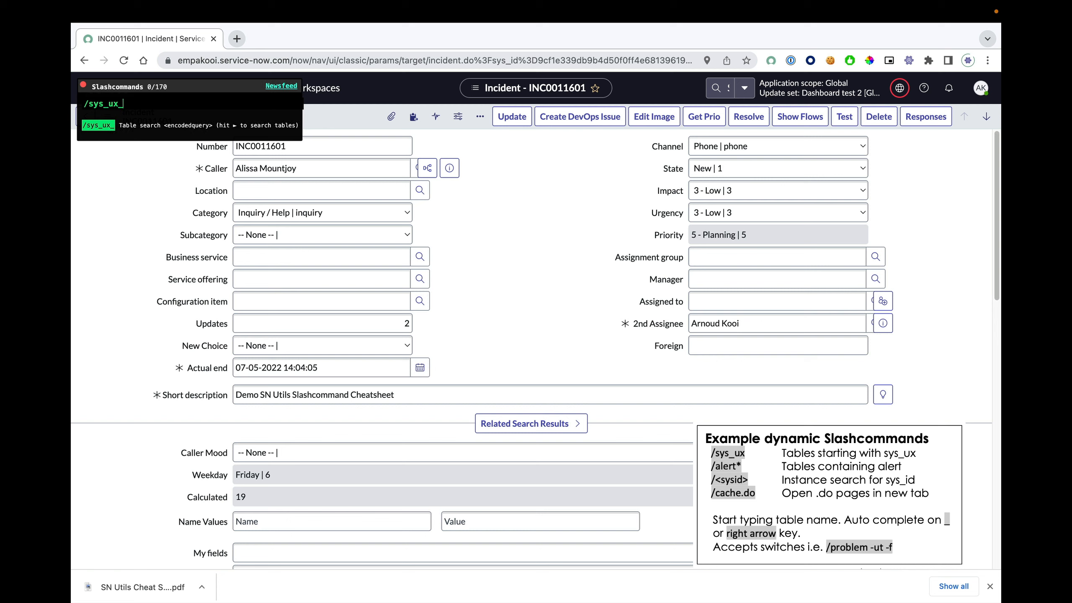
key(Right)
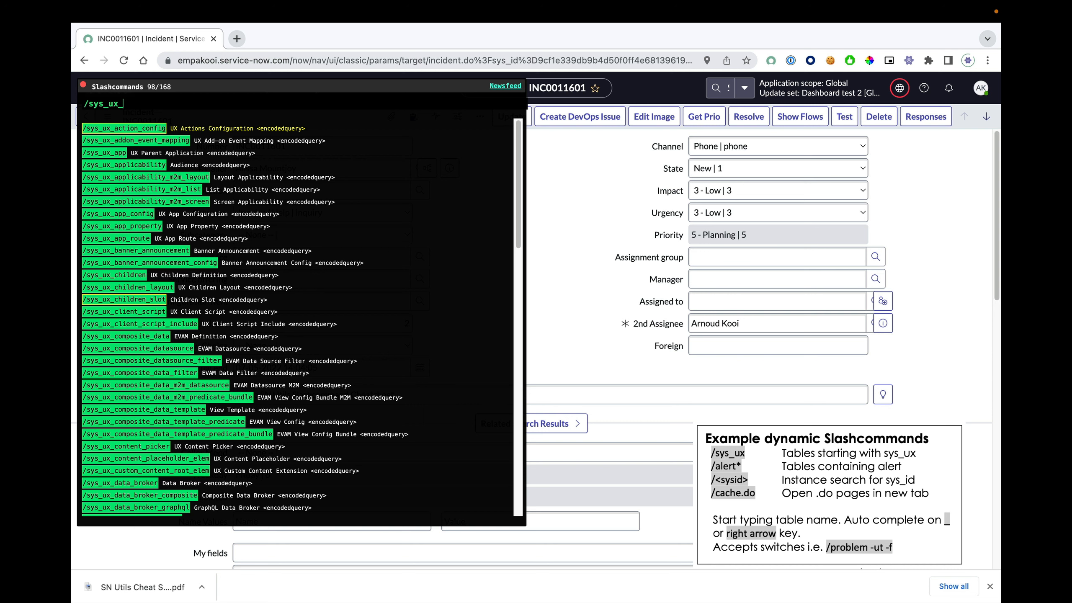
click(118, 314)
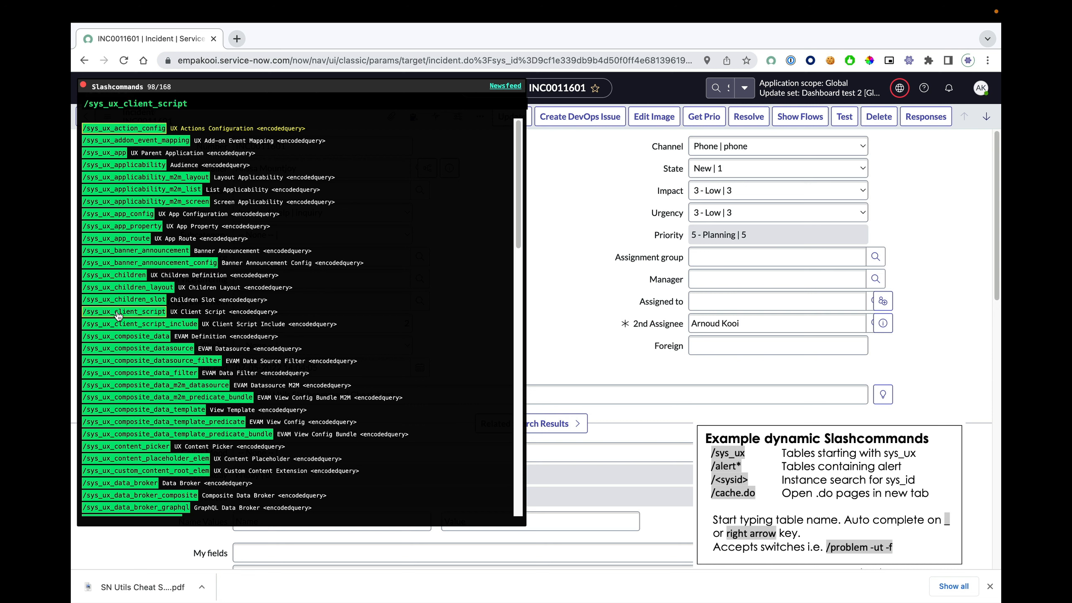
text(-)
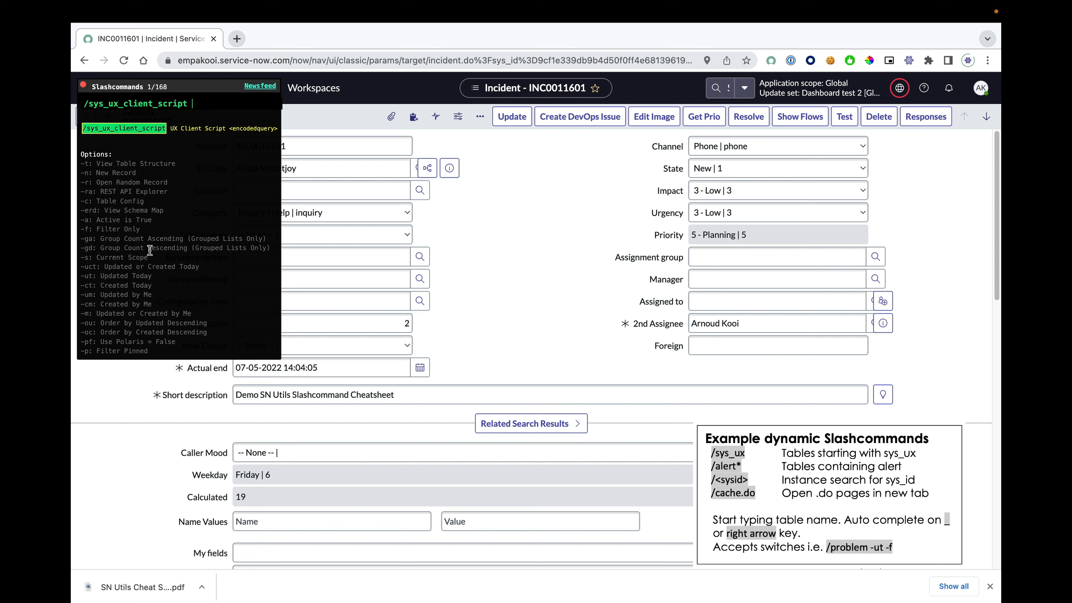
Search for tables containing "xml" with the /xml* slashcommand, clear the entry and dismiss the prompt.
key(super+a)
text(/)
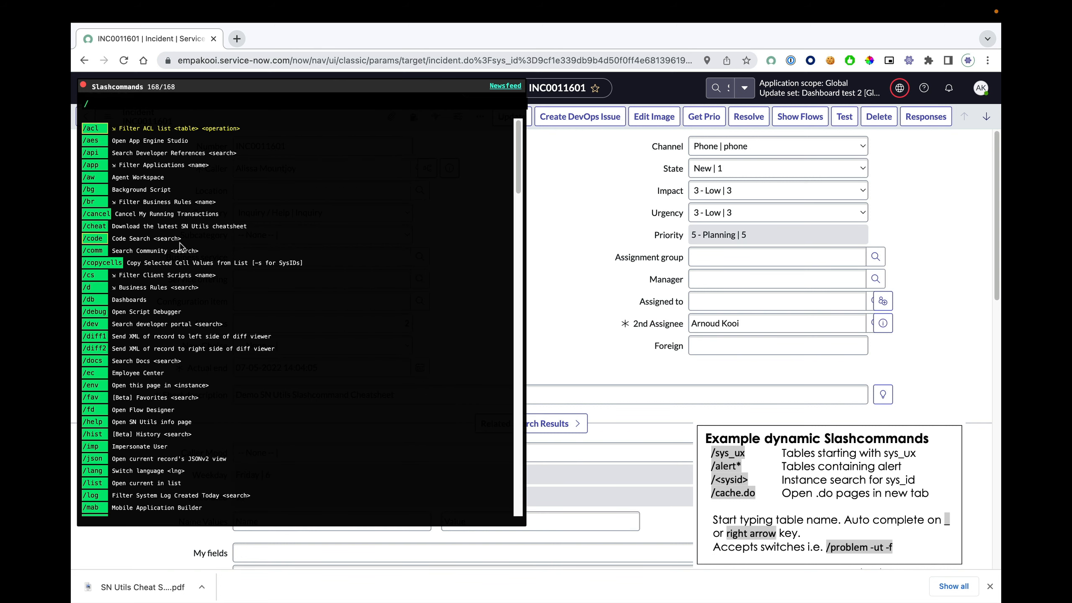
text(xml)
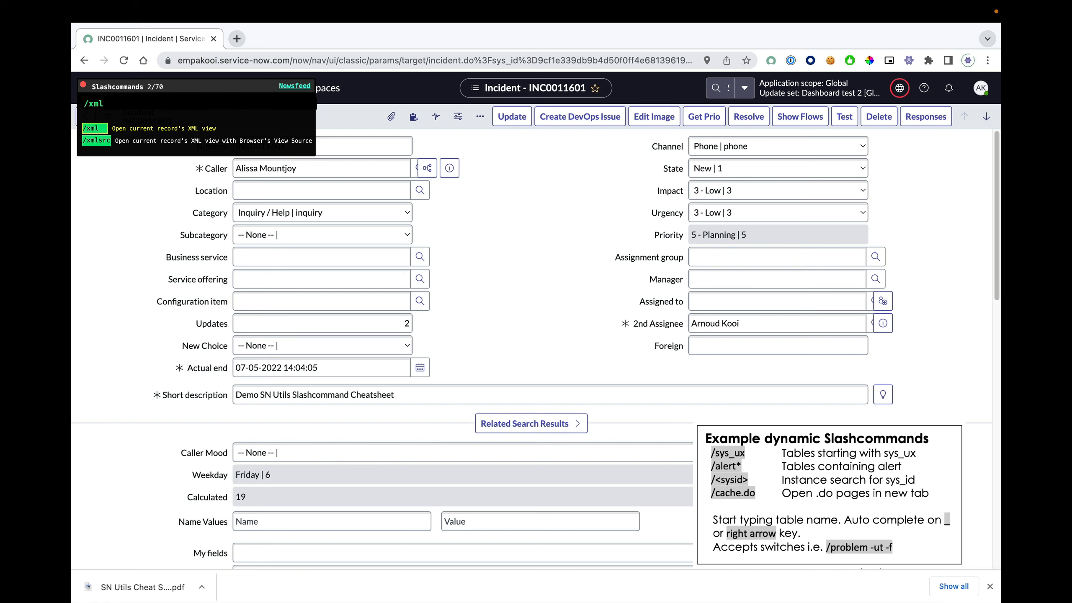
text(*)
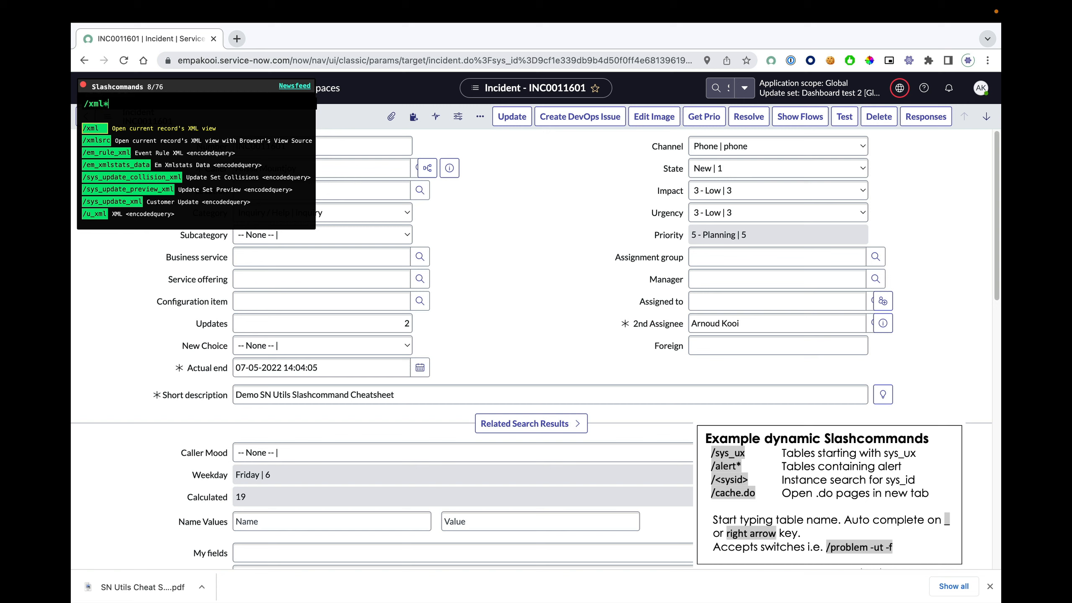
key(BackSpace)
key(BackSpace)
key(BackSpace)
key(BackSpace)
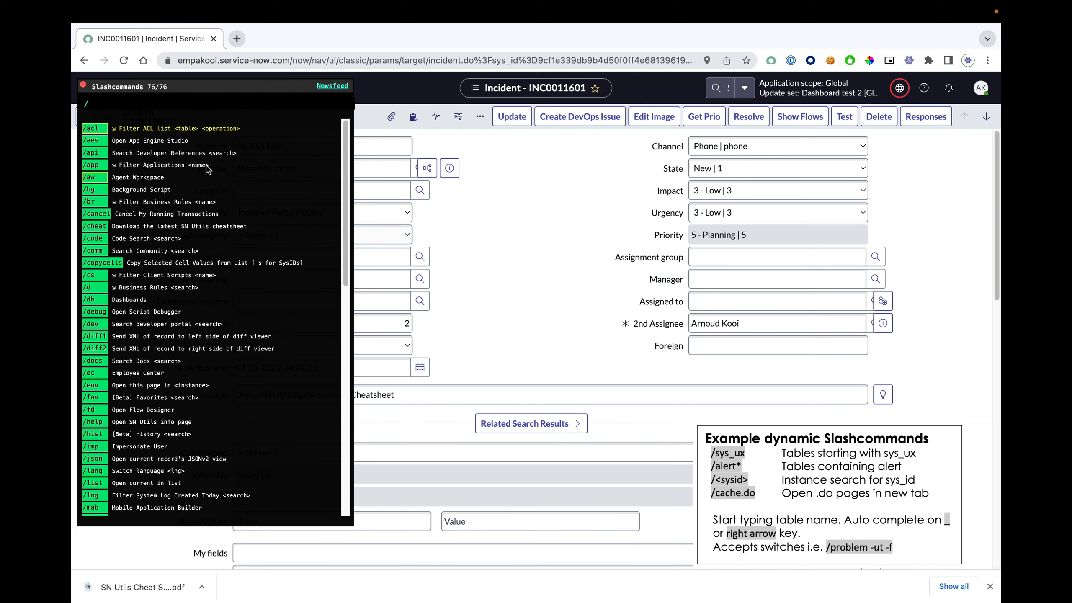
key(Escape)
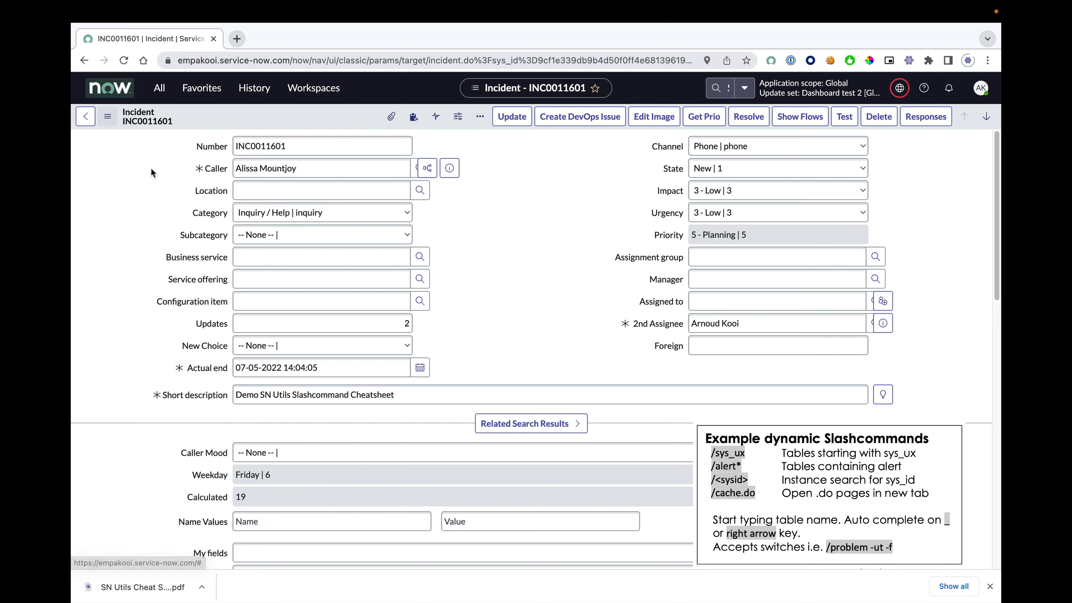
Look up the Caller's sys_id value across the instance with a slashcommand, and close the user record it opens.
double_click(208, 169)
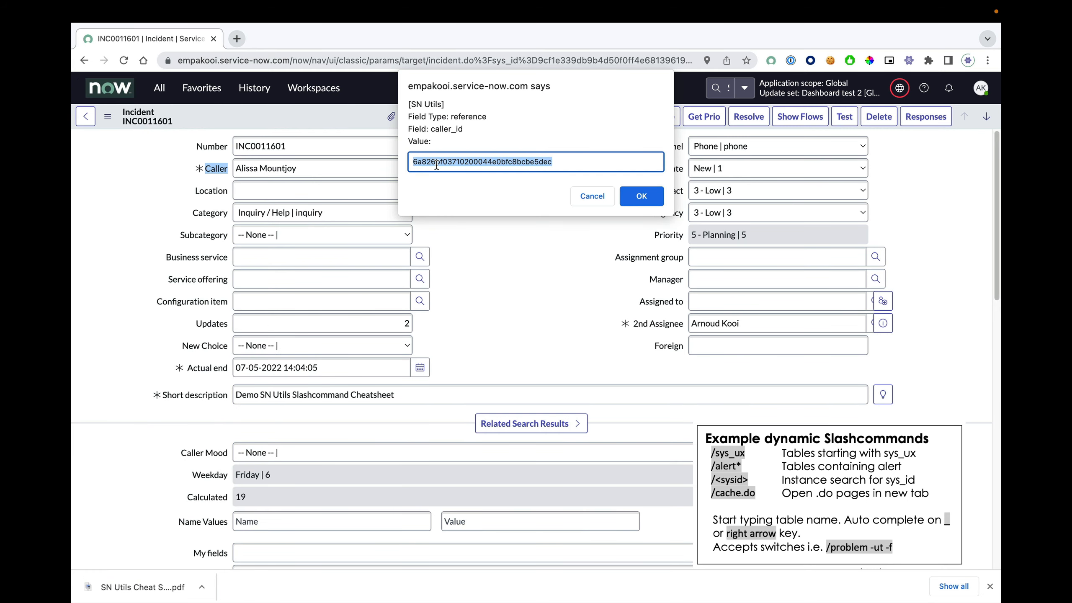
click(590, 191)
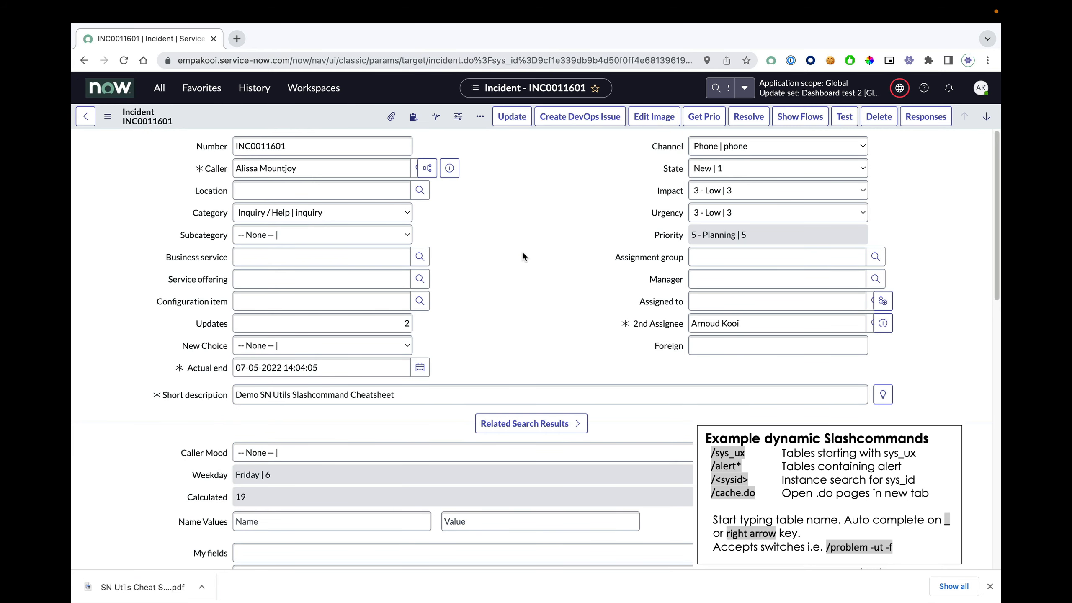
key(slash)
key(super+v)
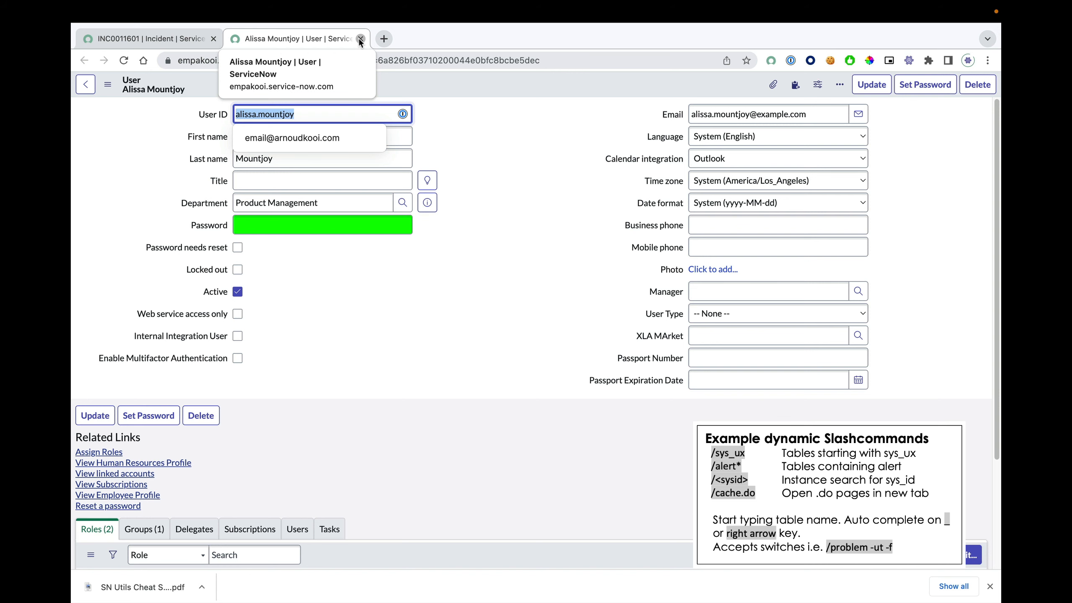
click(360, 39)
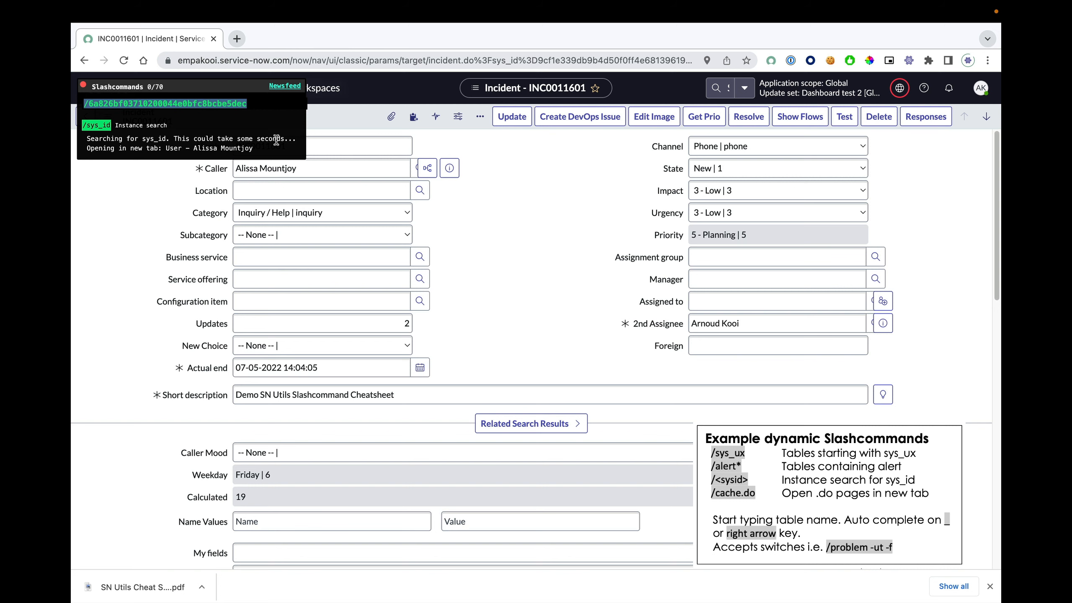
Enter the direct-navigation slashcommand /cache.do and clear it without opening the page.
text(/)
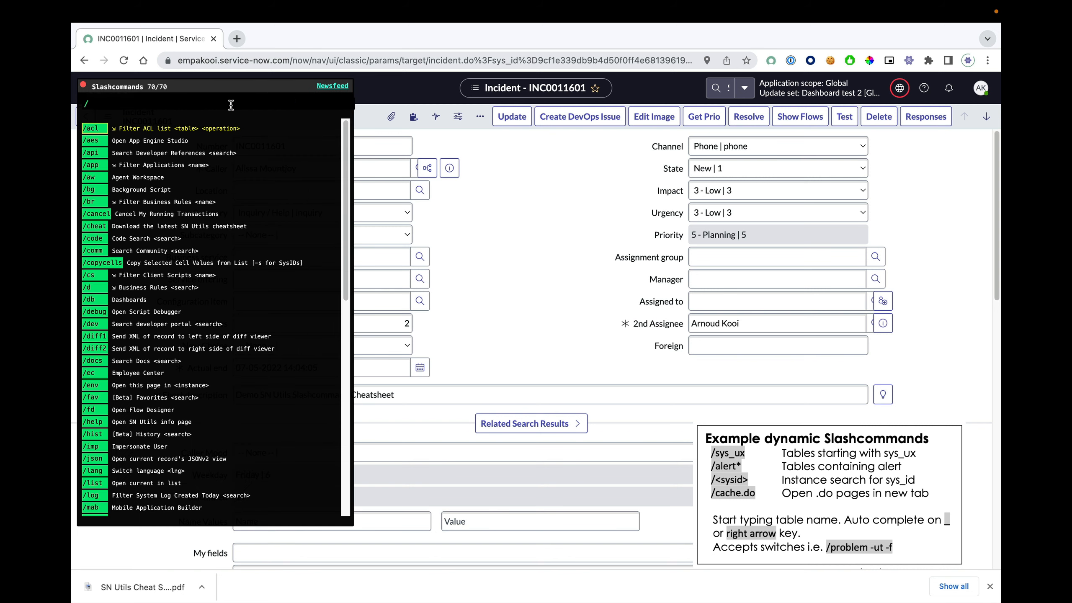
text(ca)
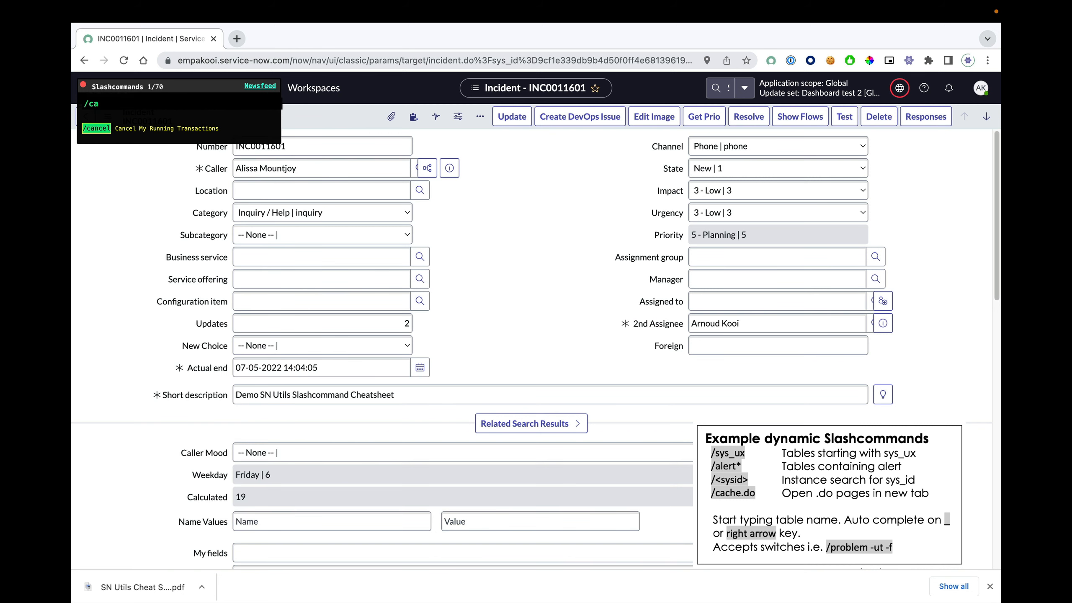
text(he)
key(BackSpace)
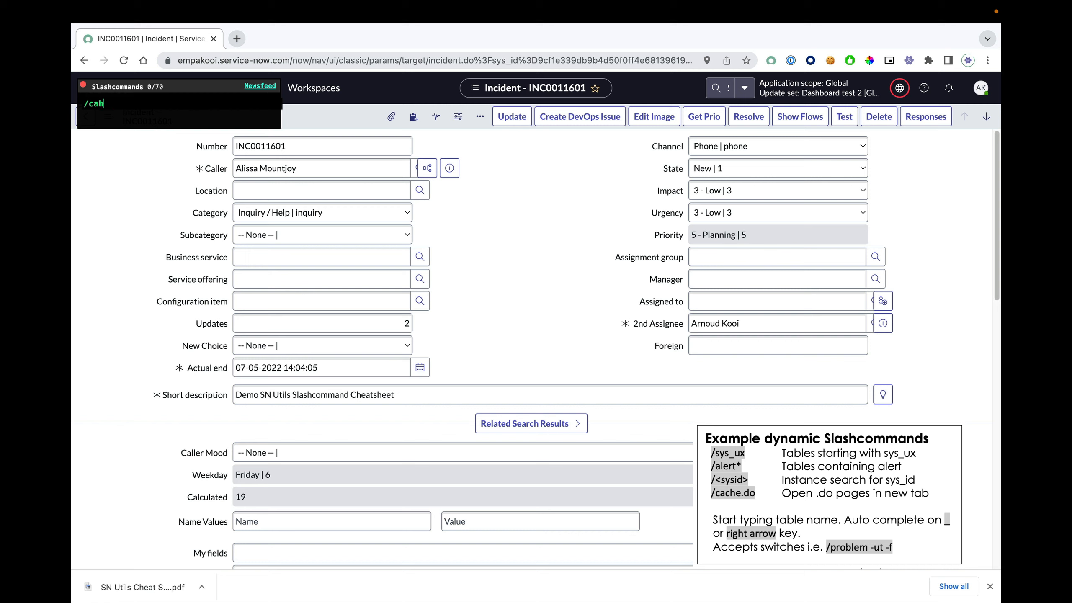
text(he.do)
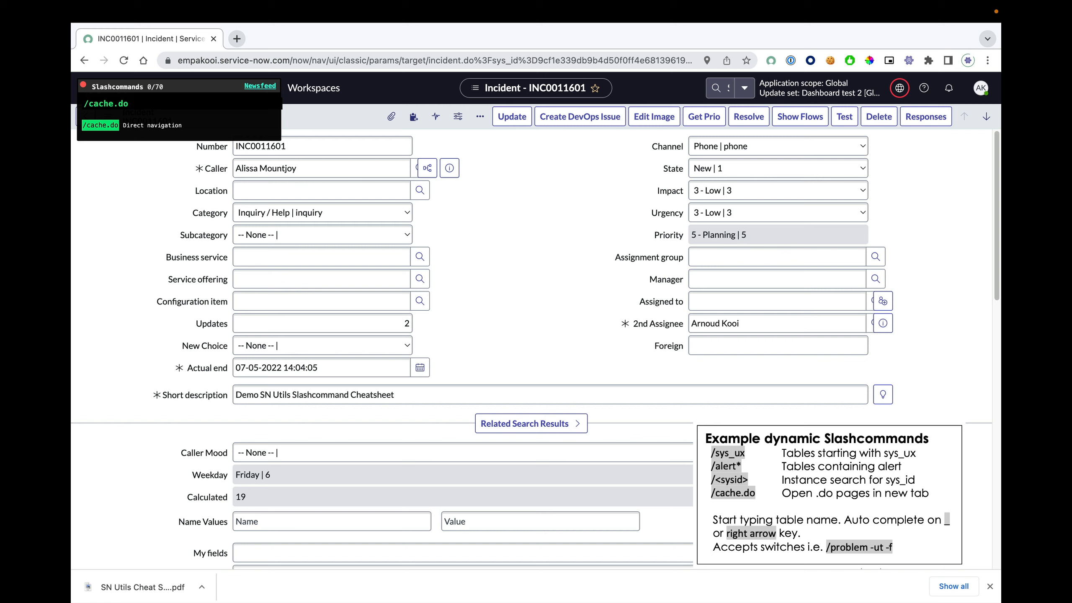
key(BackSpace)
key(BackSpace)
key(BackSpace)
key(BackSpace)
key(BackSpace)
key(BackSpace)
key(BackSpace)
key(BackSpace)
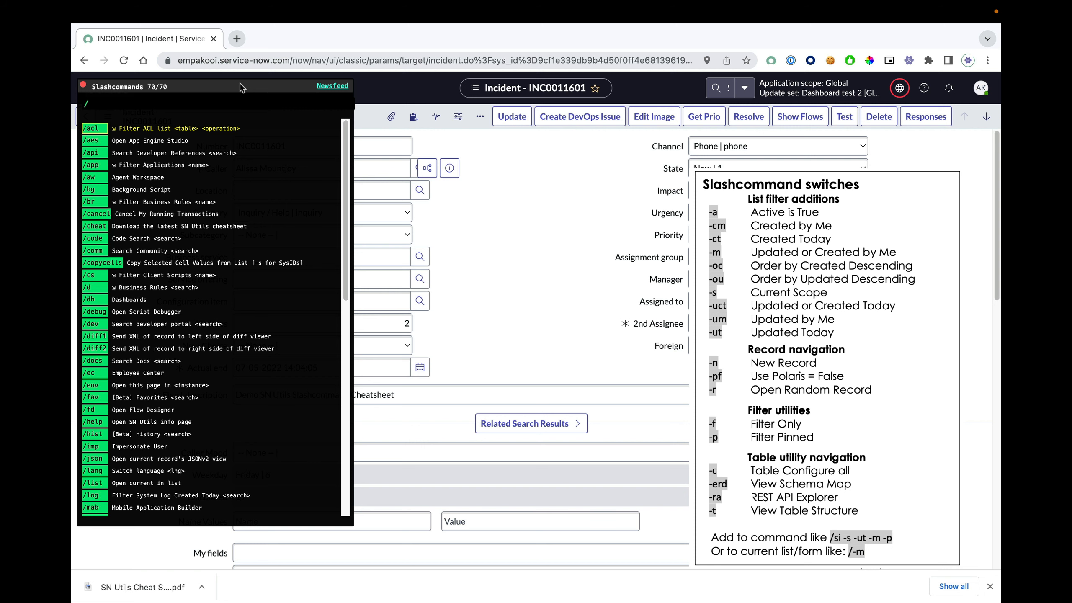
Open the incident list filtered to records updated or created by me and created today, using /incident -m -ct.
text(incid)
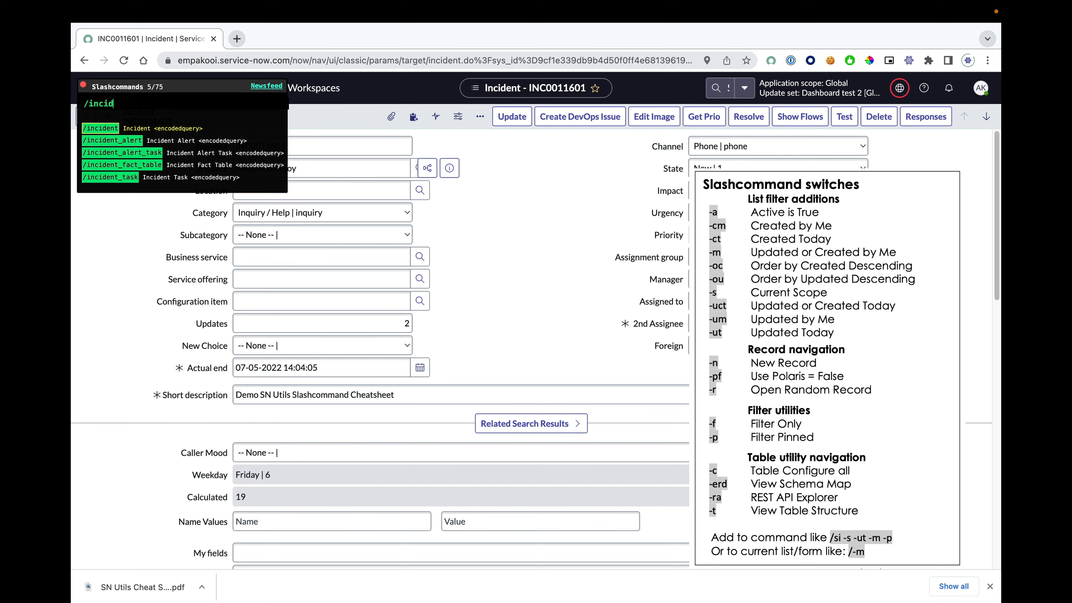
text(ent)
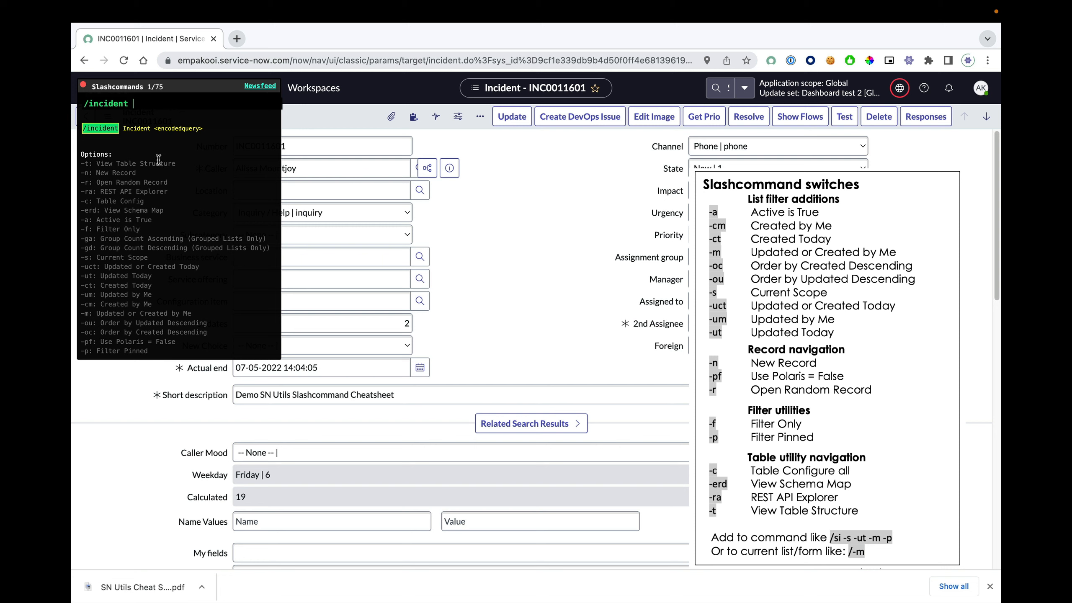
text(-m)
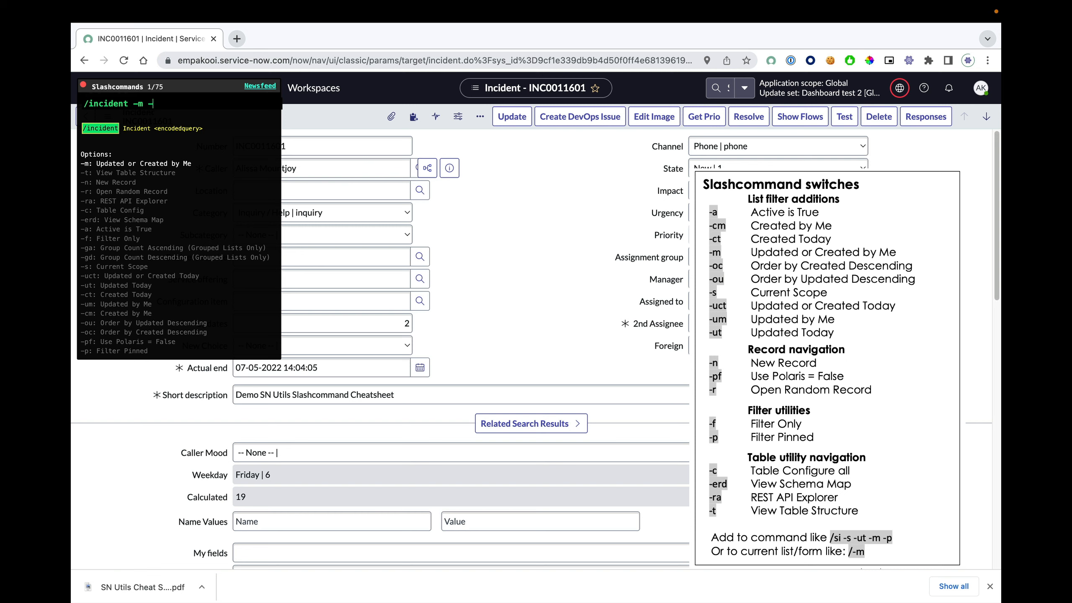
text(-c)
key(BackSpace)
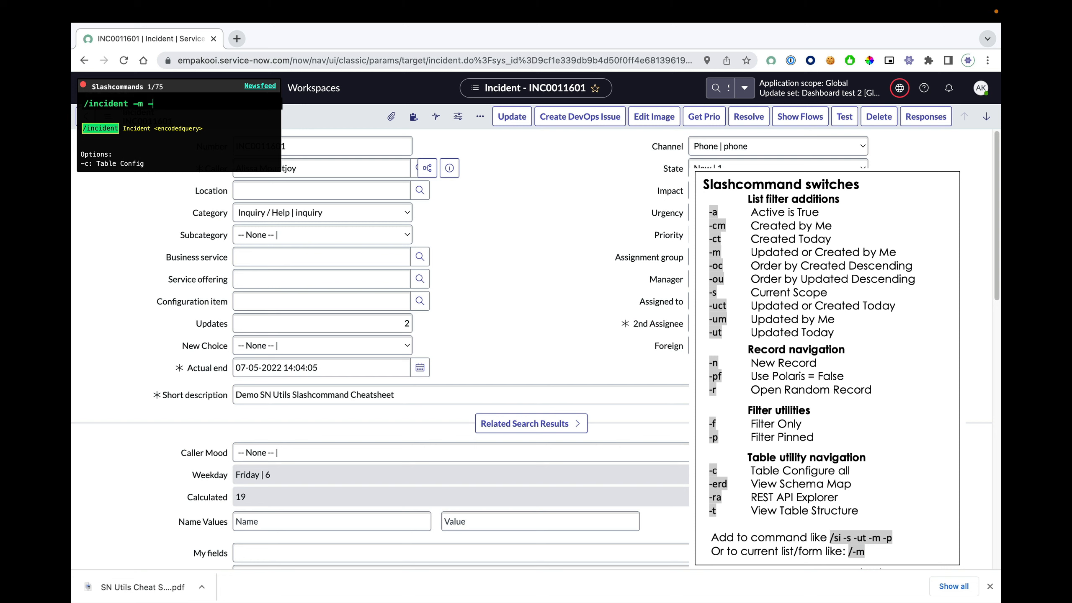
text(ct)
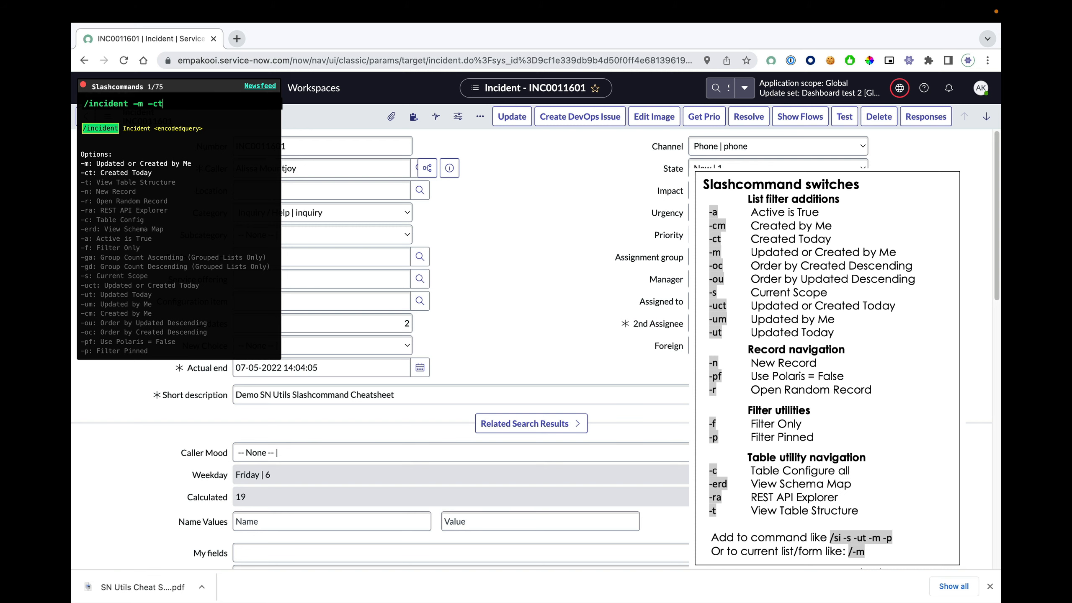
key(Return)
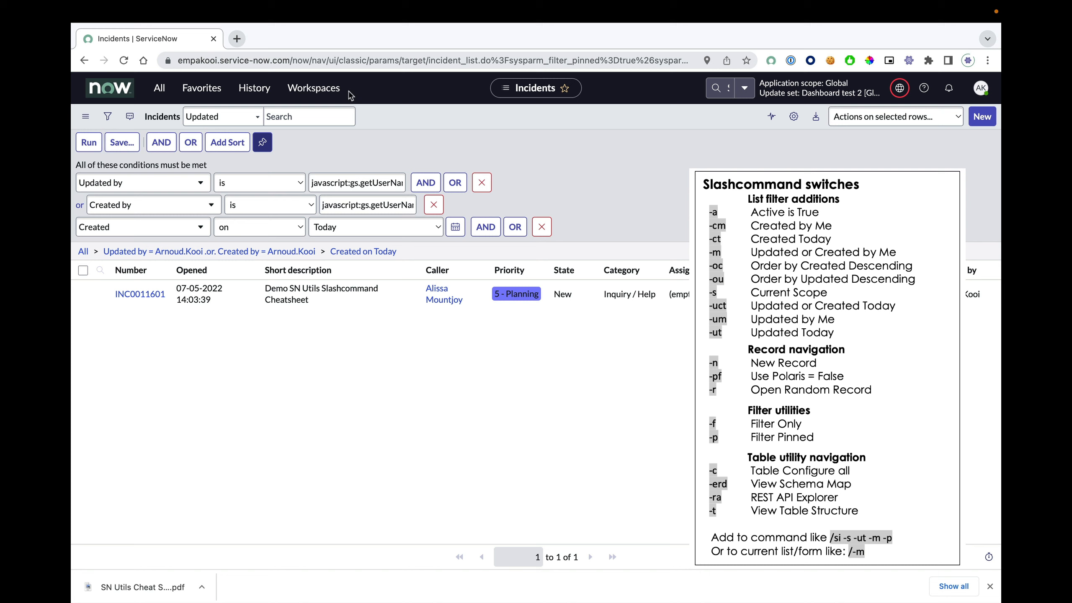
Return to the incident record and open its table structure with the slashcommand switch /-t.
key(super+Left)
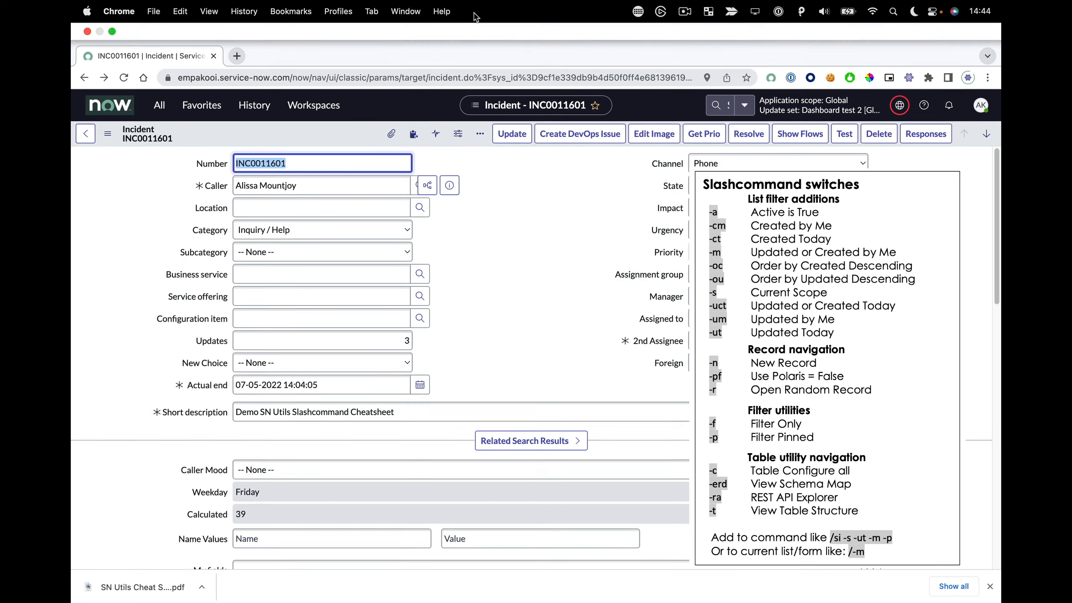
click(504, 145)
text(/)
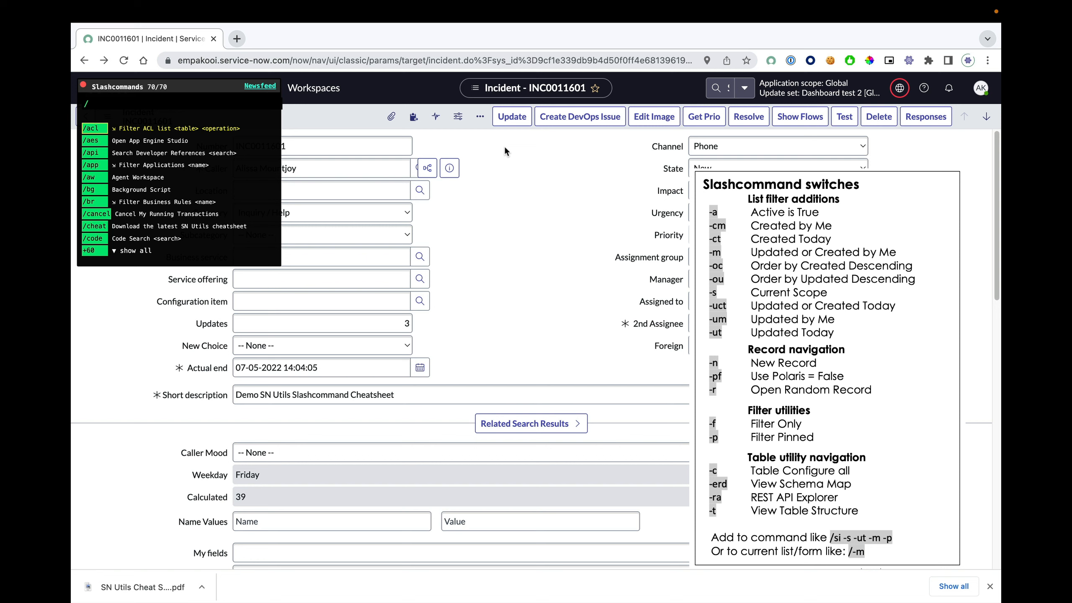
text(-)
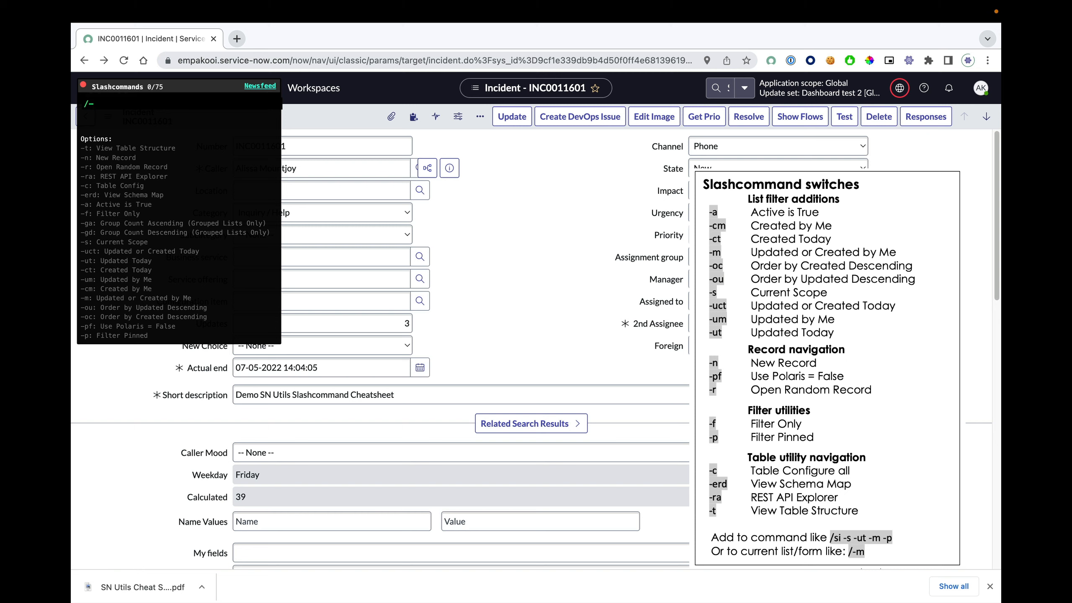
text(t)
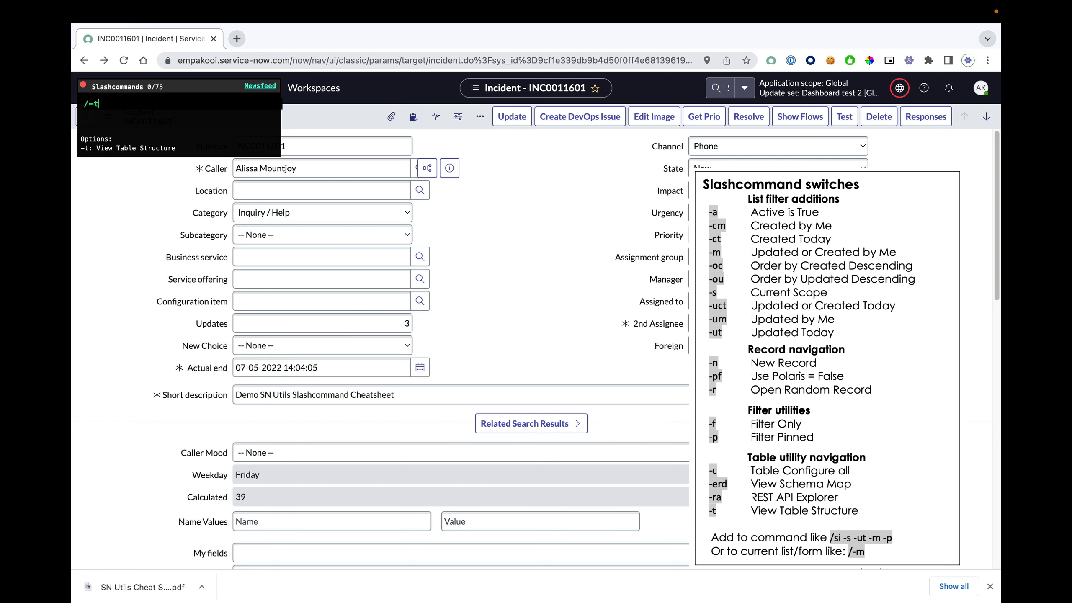
key(Return)
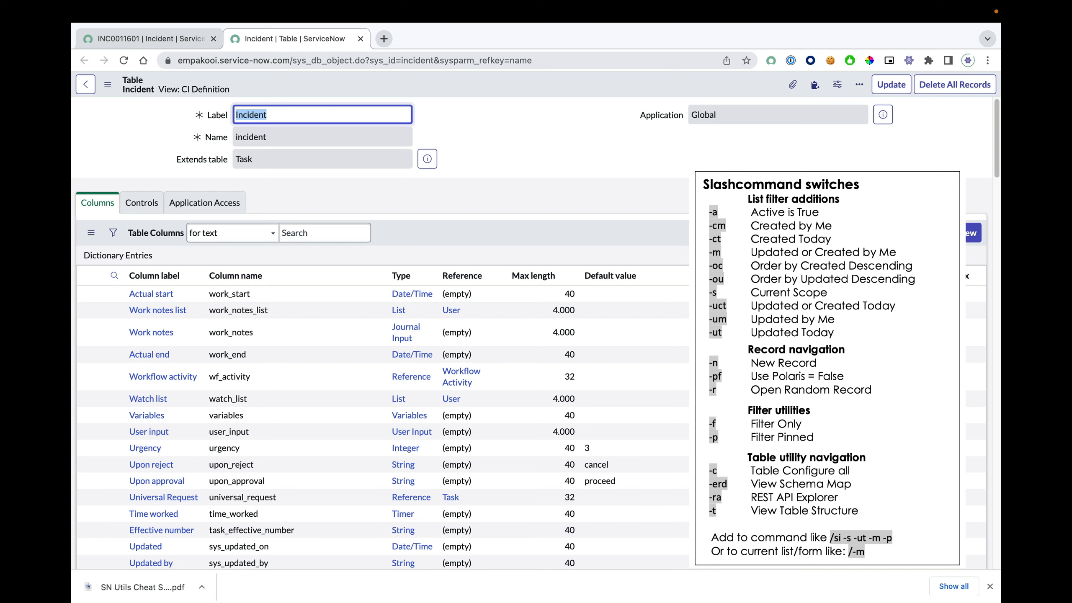
Go back to the incident record's tab and open a random incident with the slashcommand switch /-r.
mouse_move(318, 35)
click(146, 56)
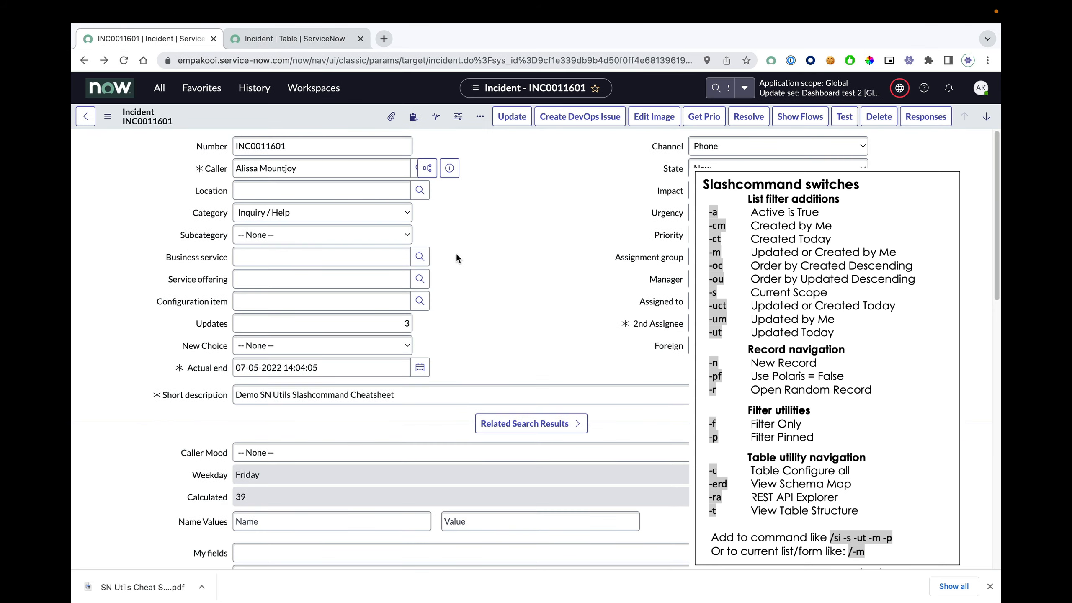
text(/)
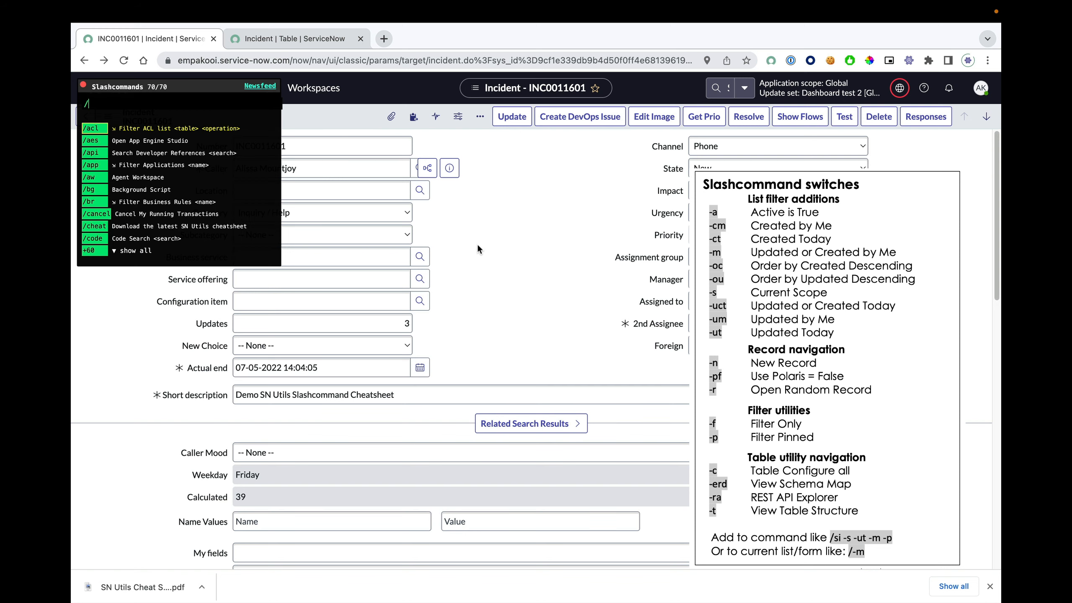
text(-r)
key(Return)
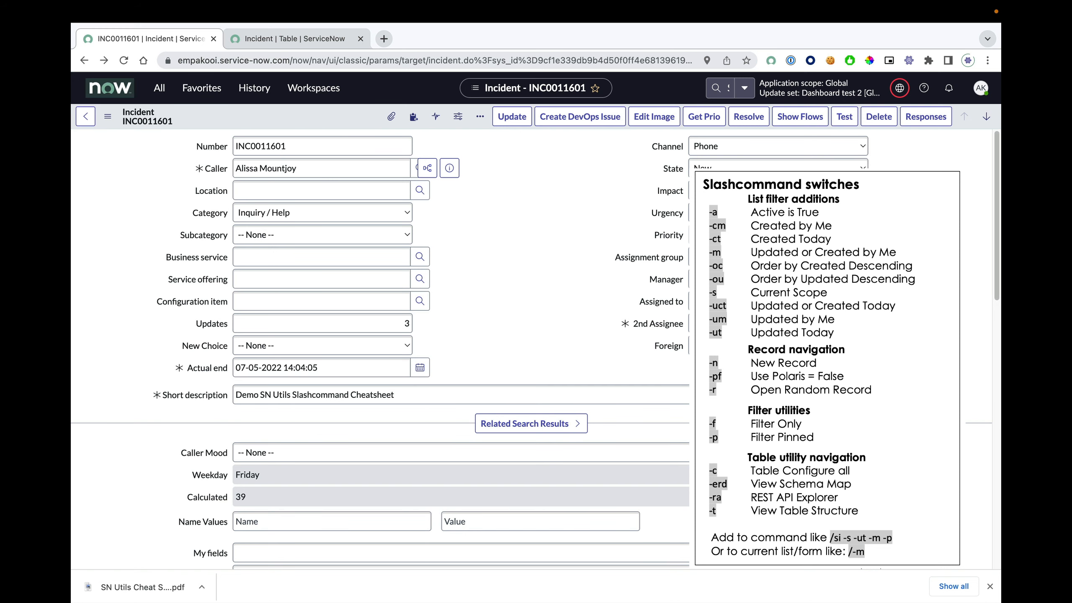